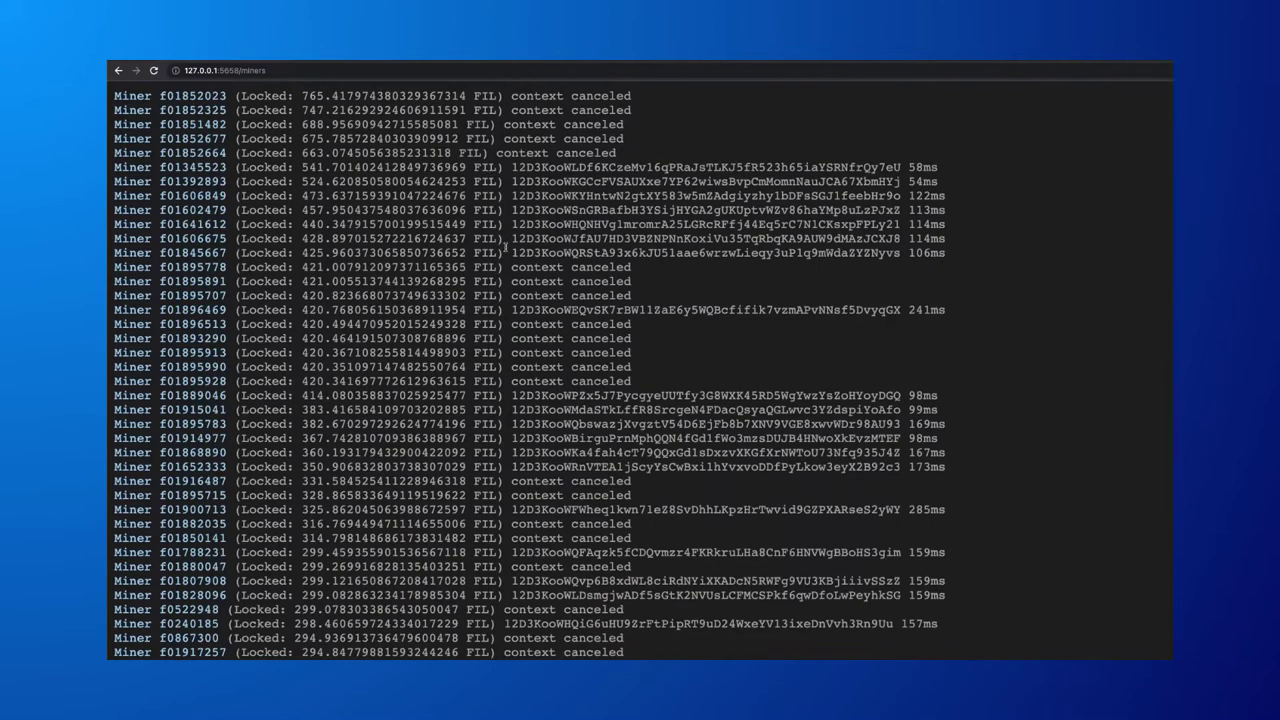
# - Open miner f02620's page and scroll its per-sector deals from Sector 197 past Sector 3793
pyautogui.moveTo(513, 267); pyautogui.dragTo(537, 290)
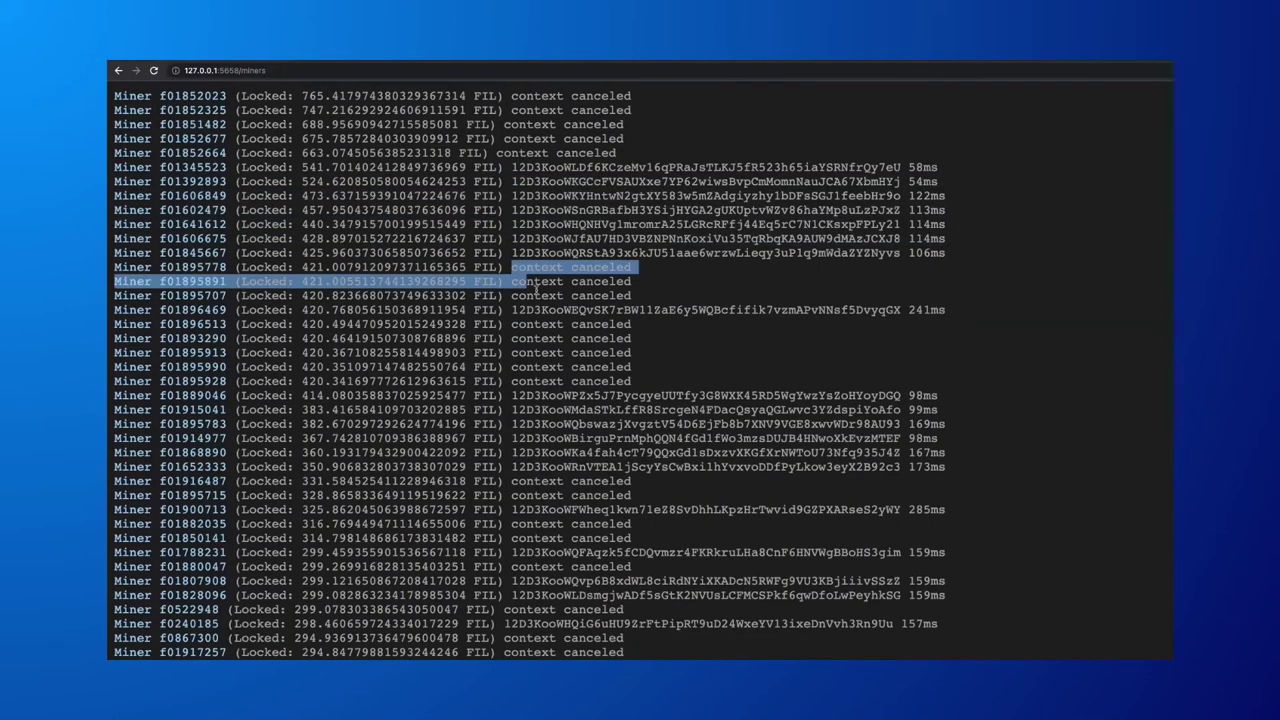
pyautogui.scroll(-20, 535, 290)
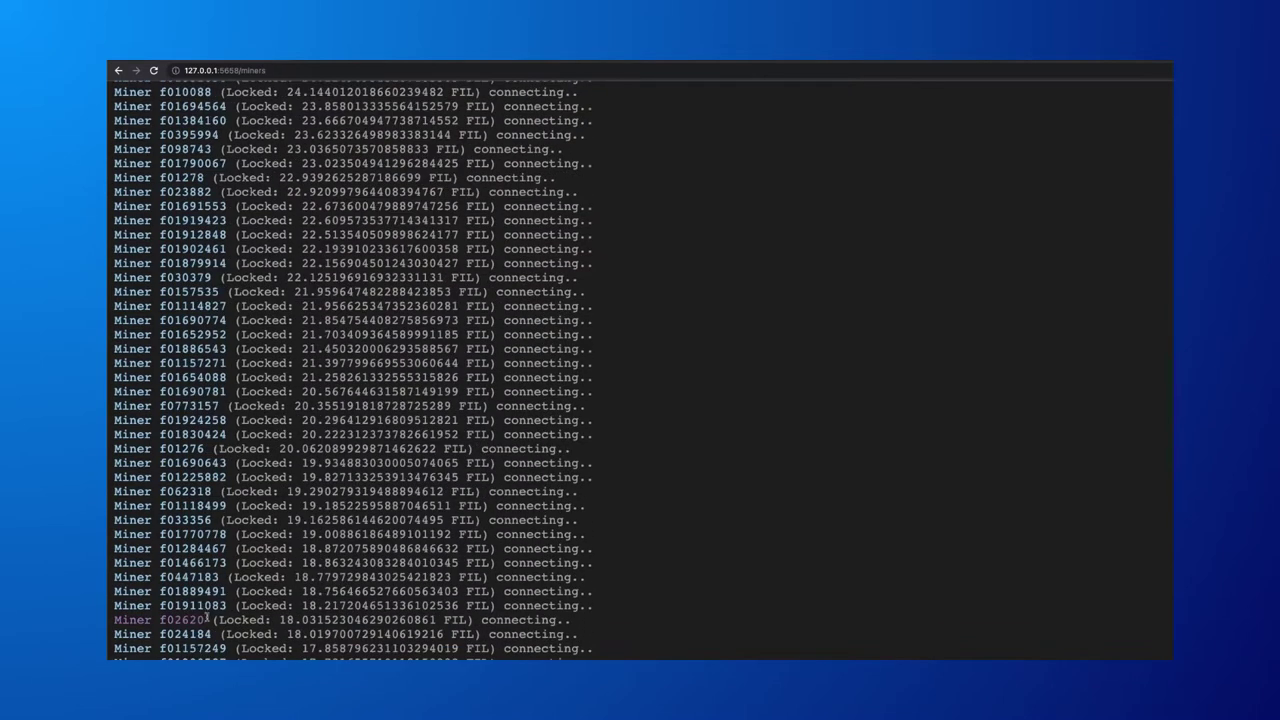
pyautogui.click(200, 621)
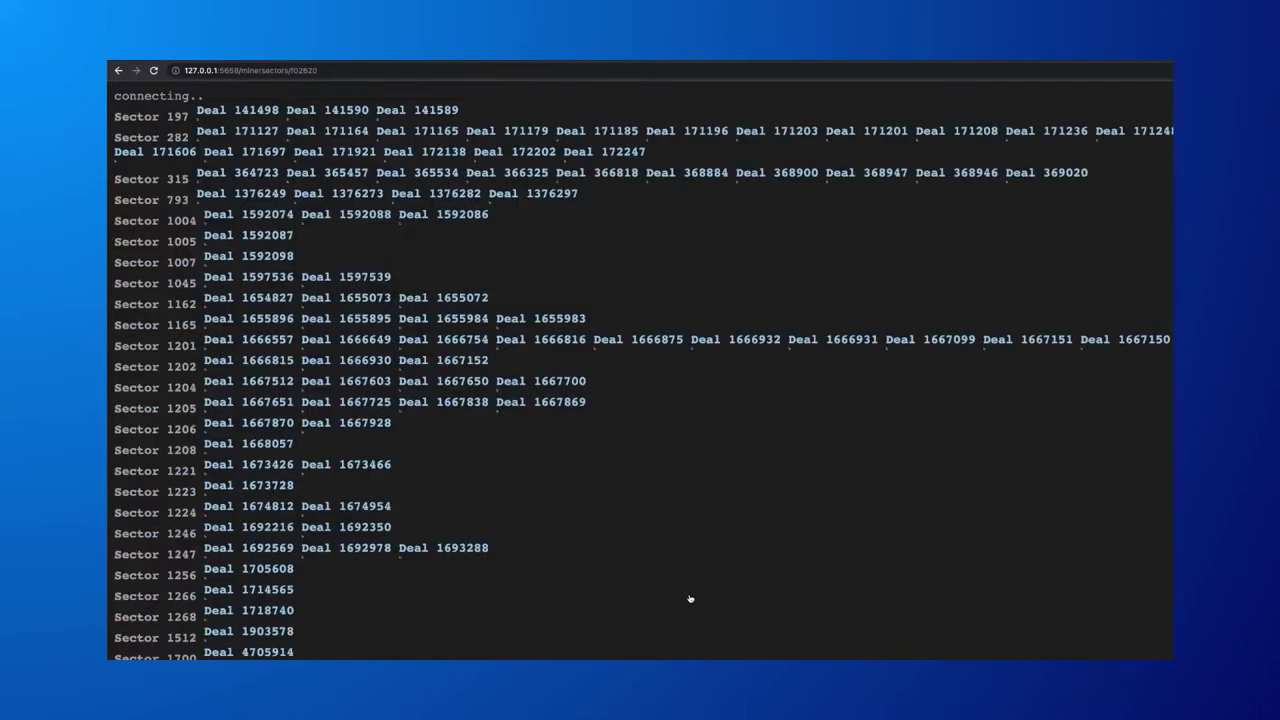
pyautogui.scroll(-5, 690, 598)
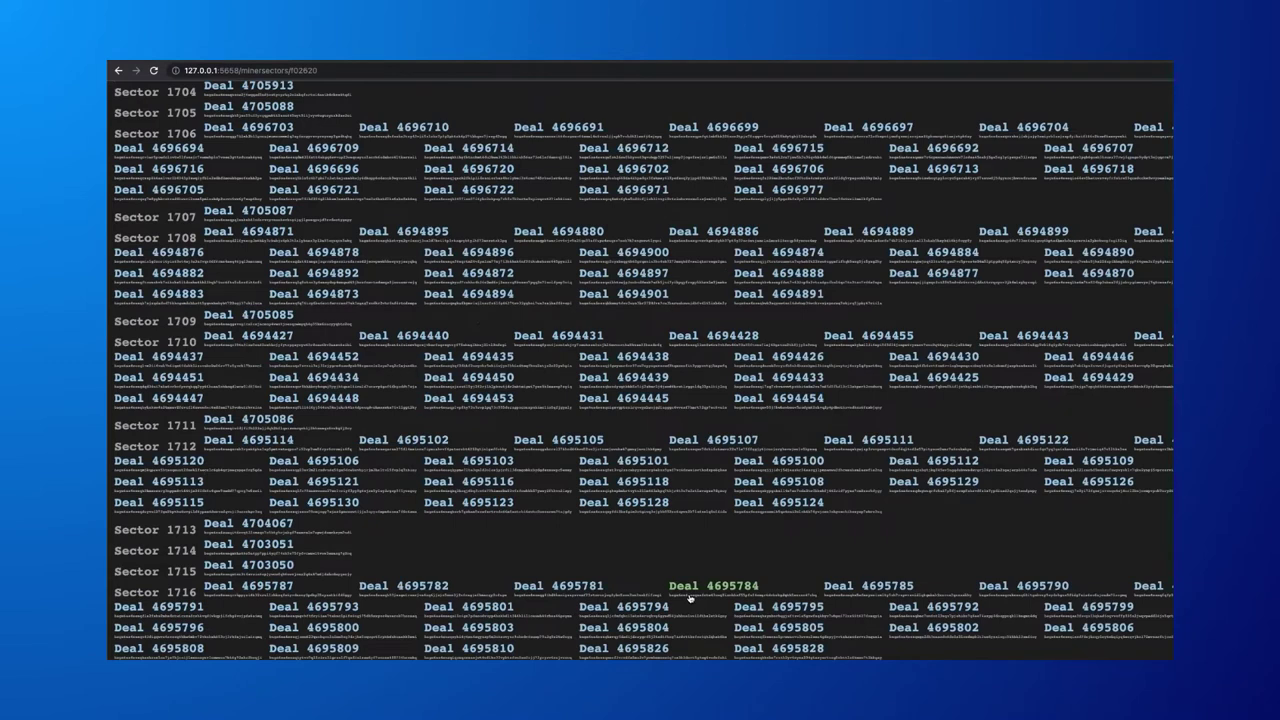
pyautogui.scroll(-10, 689, 598)
pyautogui.scroll(-10, 688, 598)
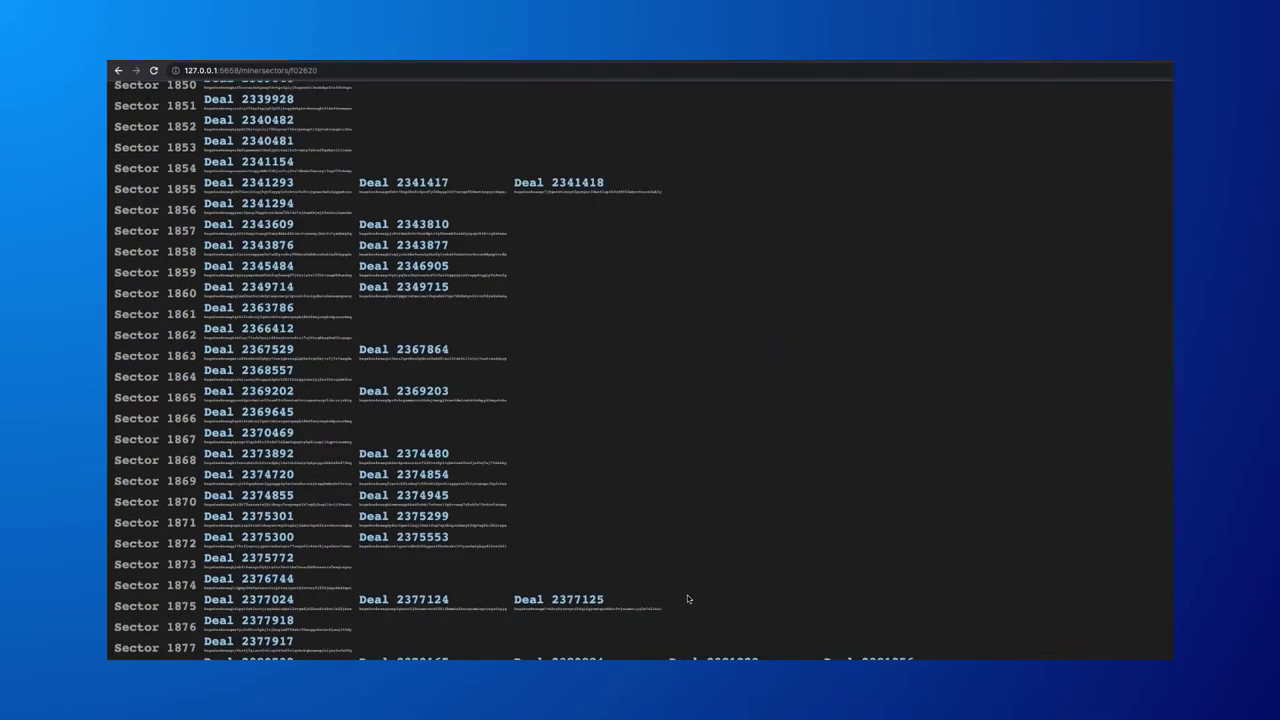
pyautogui.scroll(-20, 688, 598)
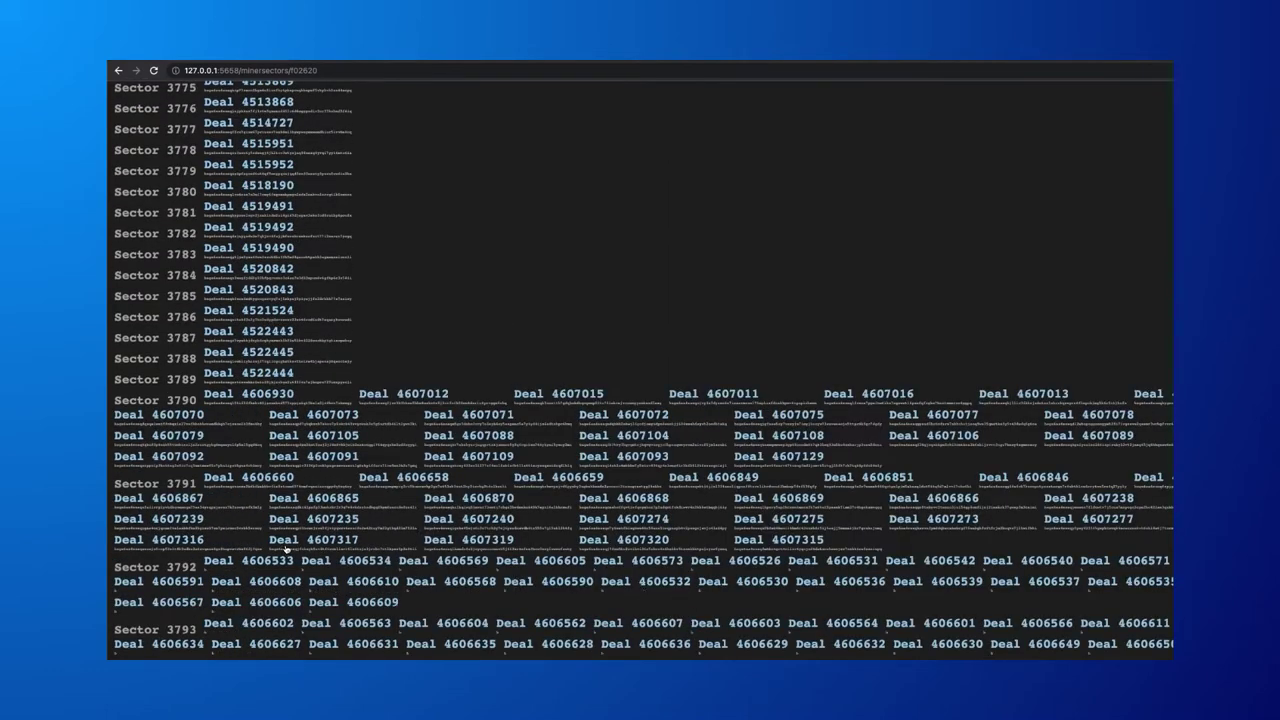
# - Review deal 5424692's directory, epoch and piece size, then explore deal 5545765's data as files
pyautogui.click(287, 549)
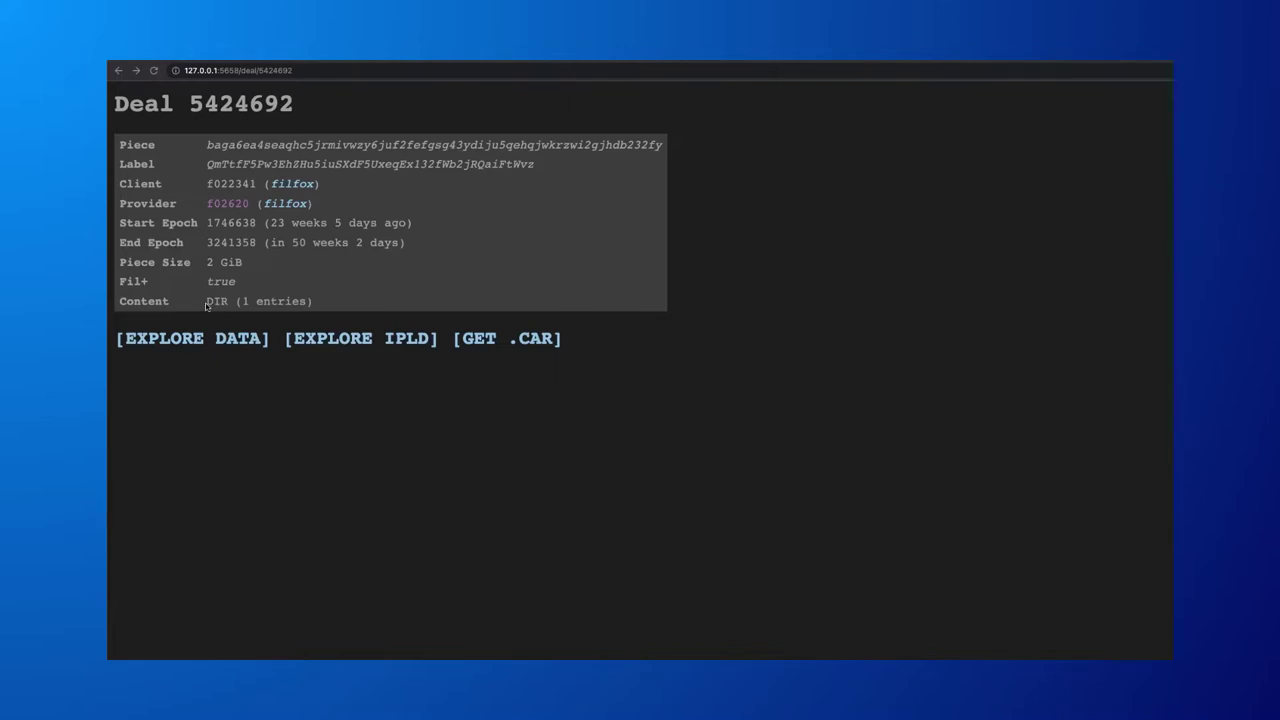
pyautogui.moveTo(292, 302); pyautogui.dragTo(205, 302)
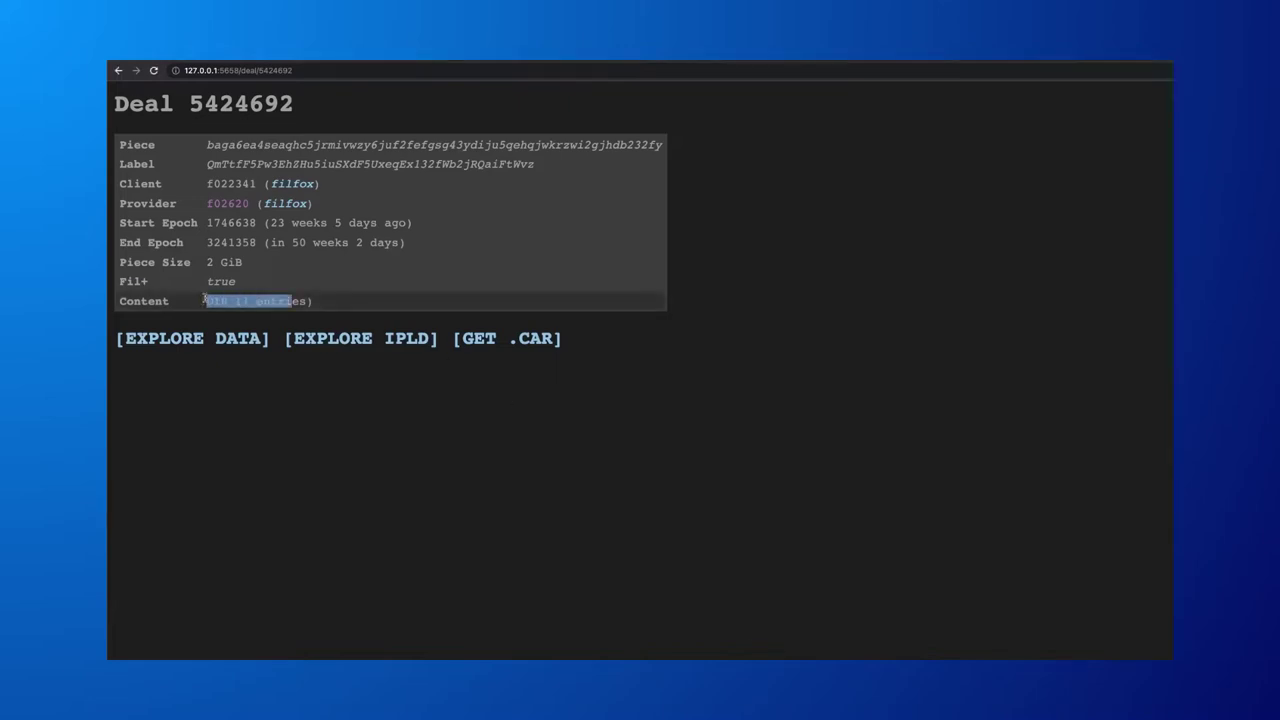
pyautogui.click(205, 302)
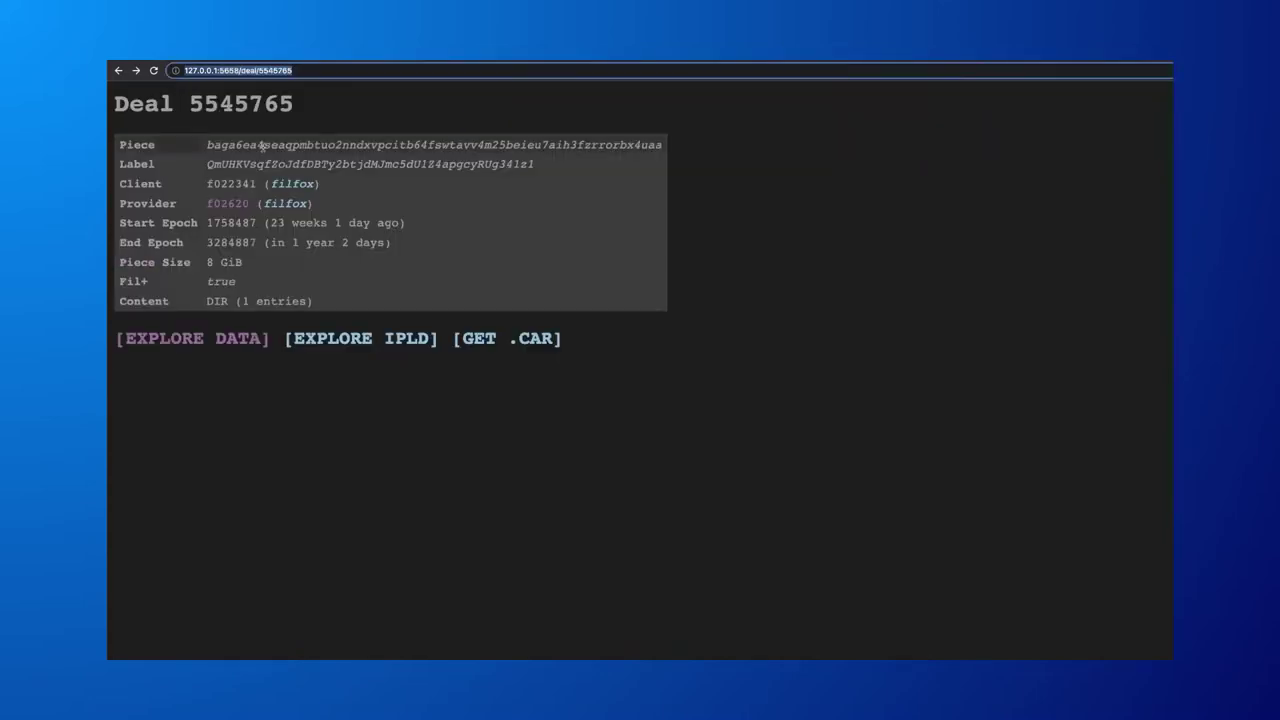
pyautogui.moveTo(118, 216); pyautogui.dragTo(226, 301)
pyautogui.click(230, 203)
pyautogui.click(226, 301)
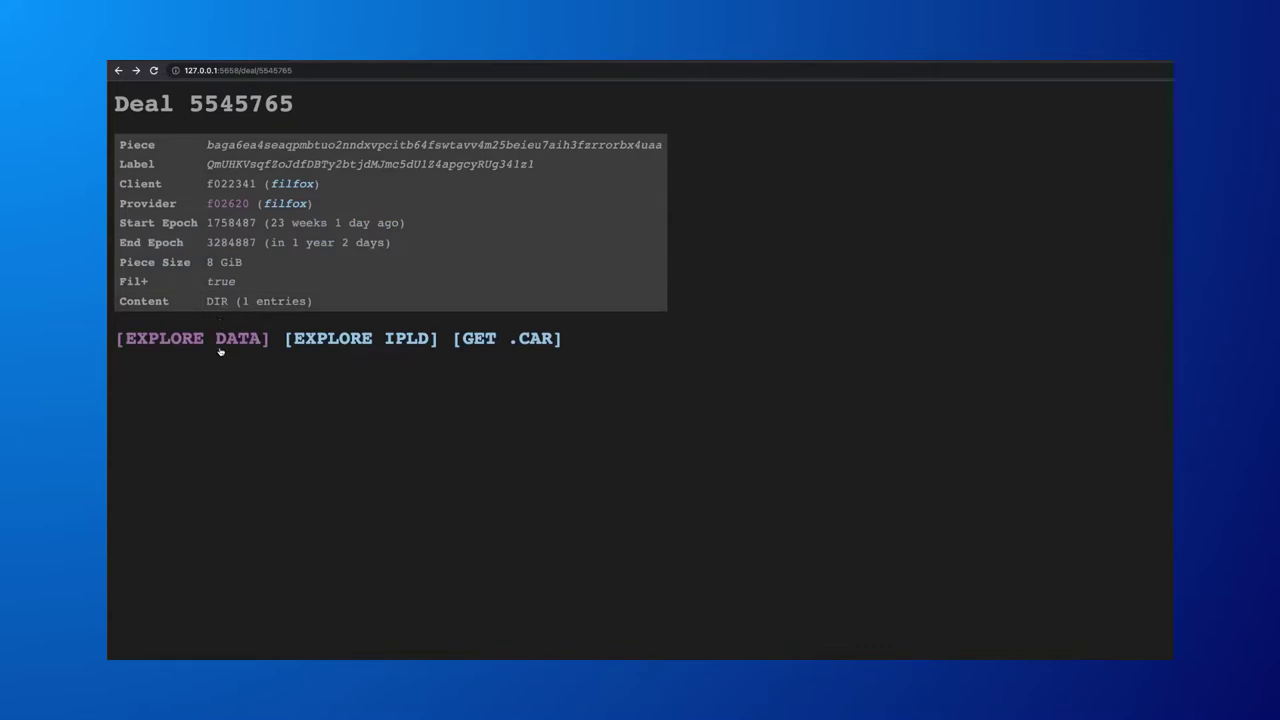
pyautogui.click(220, 344)
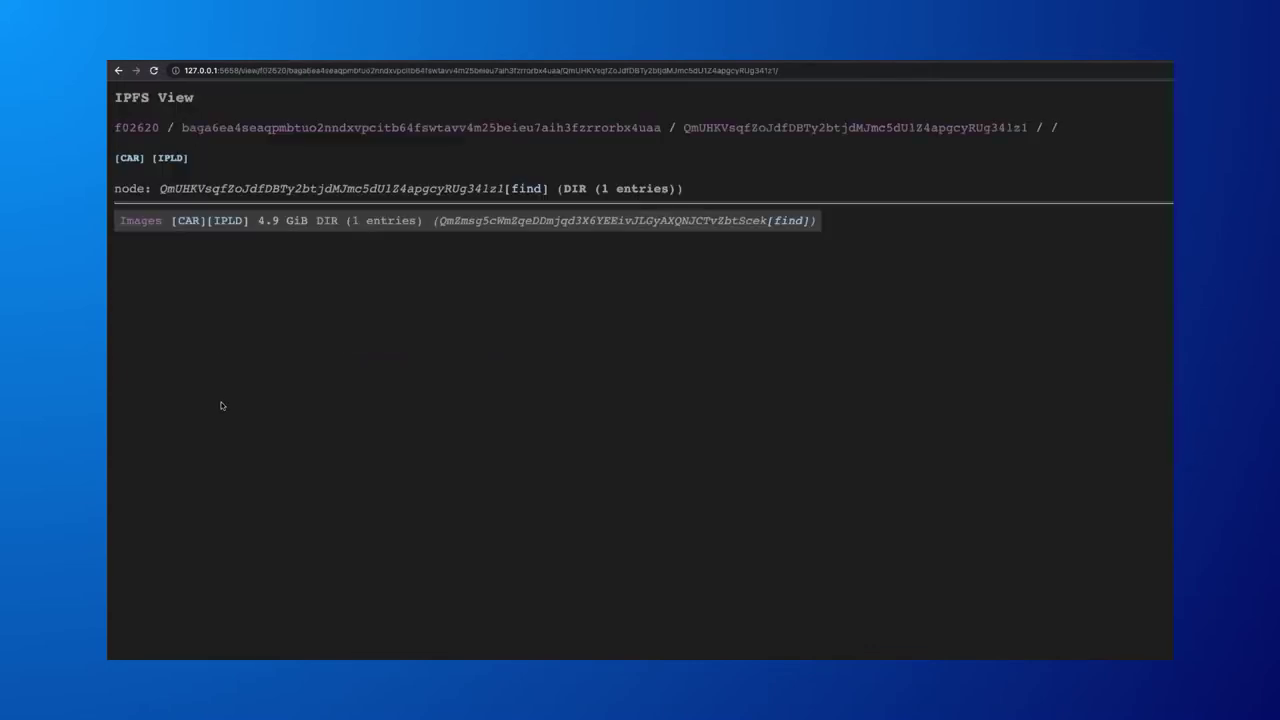
# - Drill down through Images, FEMA_CAP and 3043 into folder 291636 with its 404 photos
pyautogui.click(152, 228)
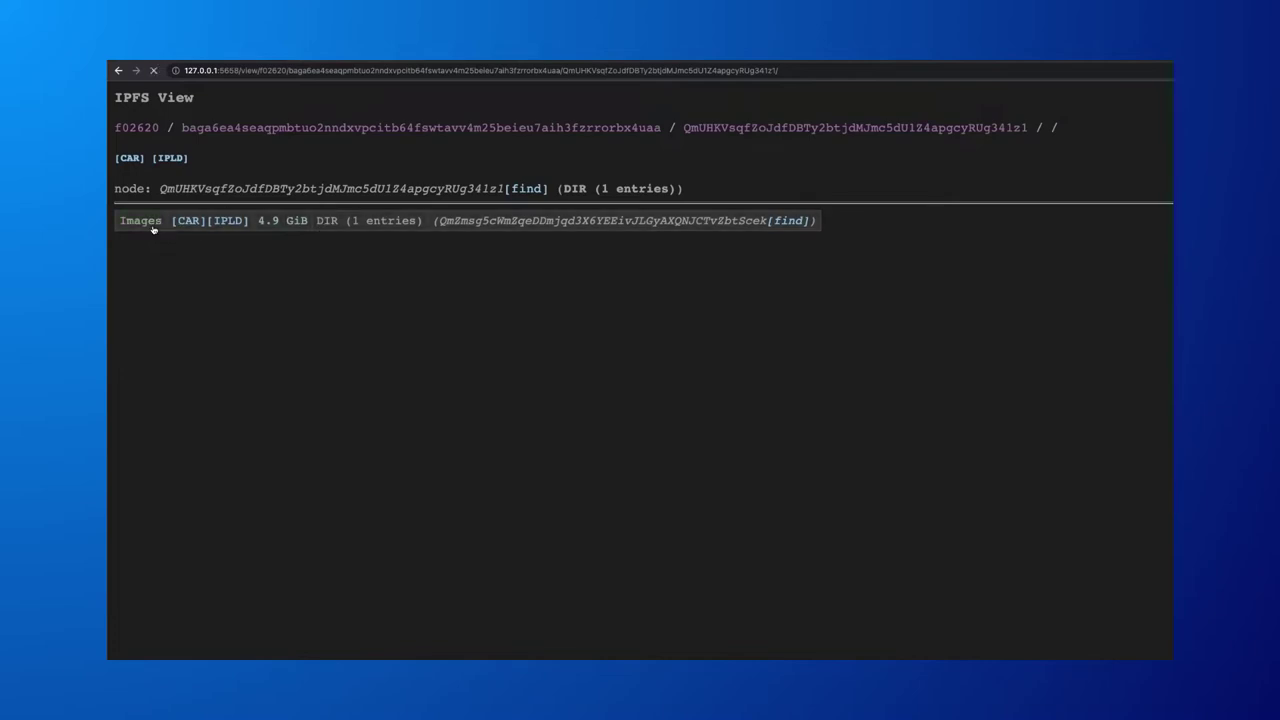
pyautogui.click(153, 228)
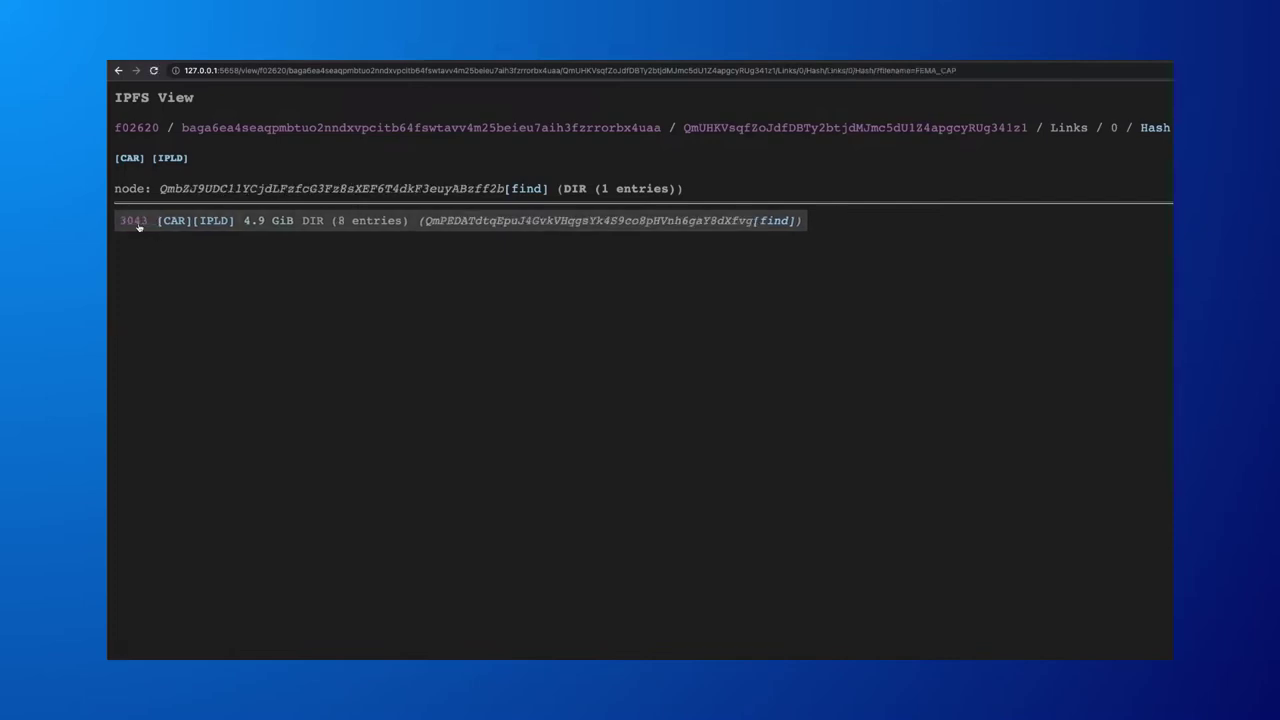
pyautogui.click(140, 228)
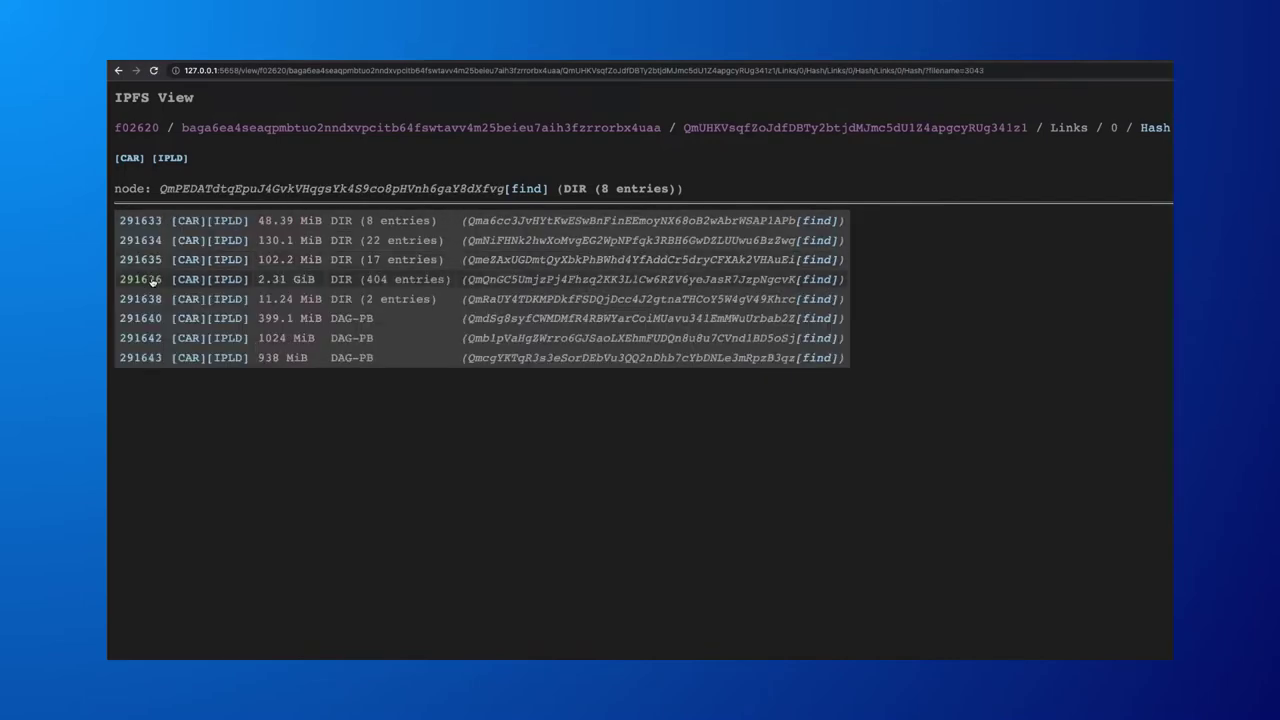
pyautogui.click(152, 280)
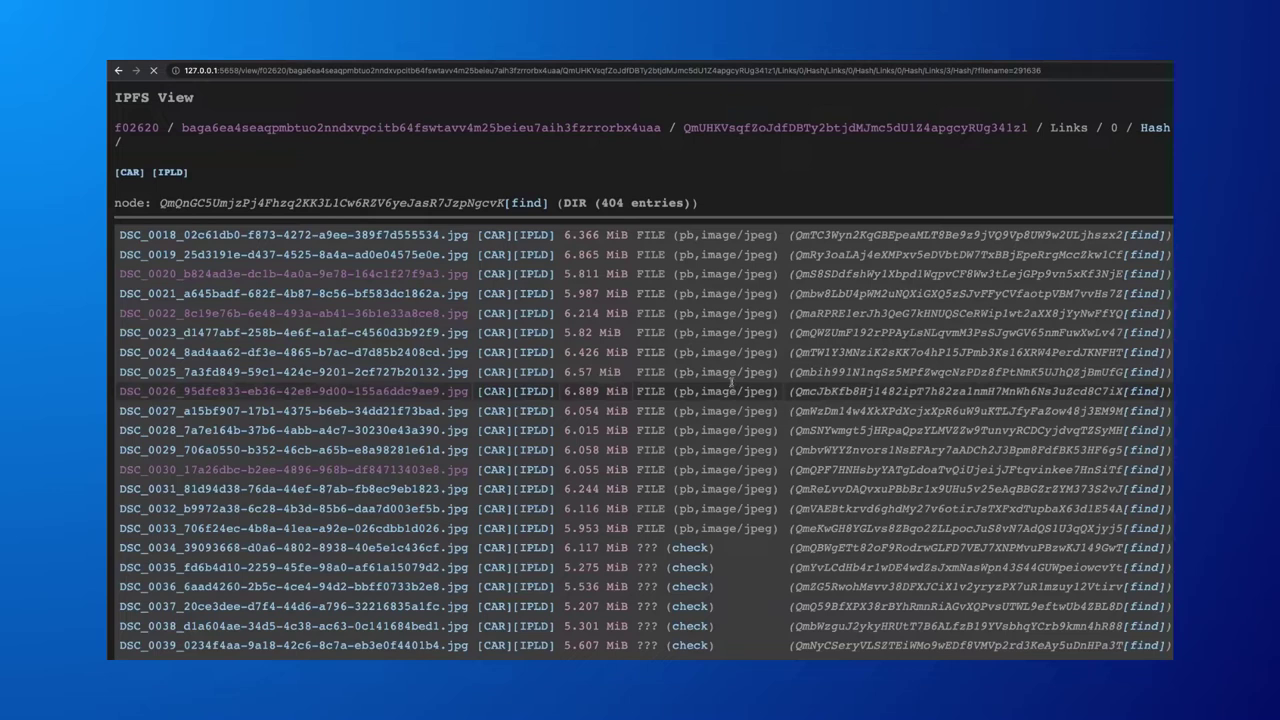
# - View the DSC_0023 photo, scroll the photo listing, then return to the 3043 directory
pyautogui.click(730, 324)
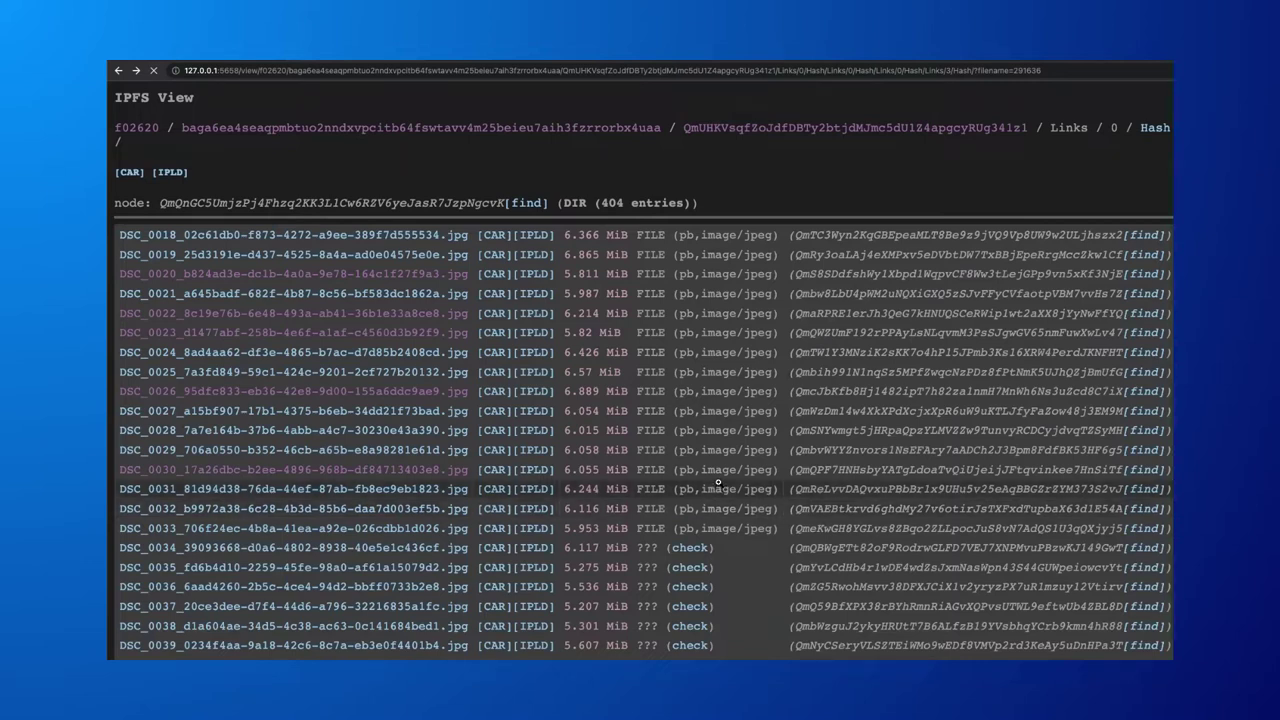
pyautogui.hotkey('alt', 'Left')
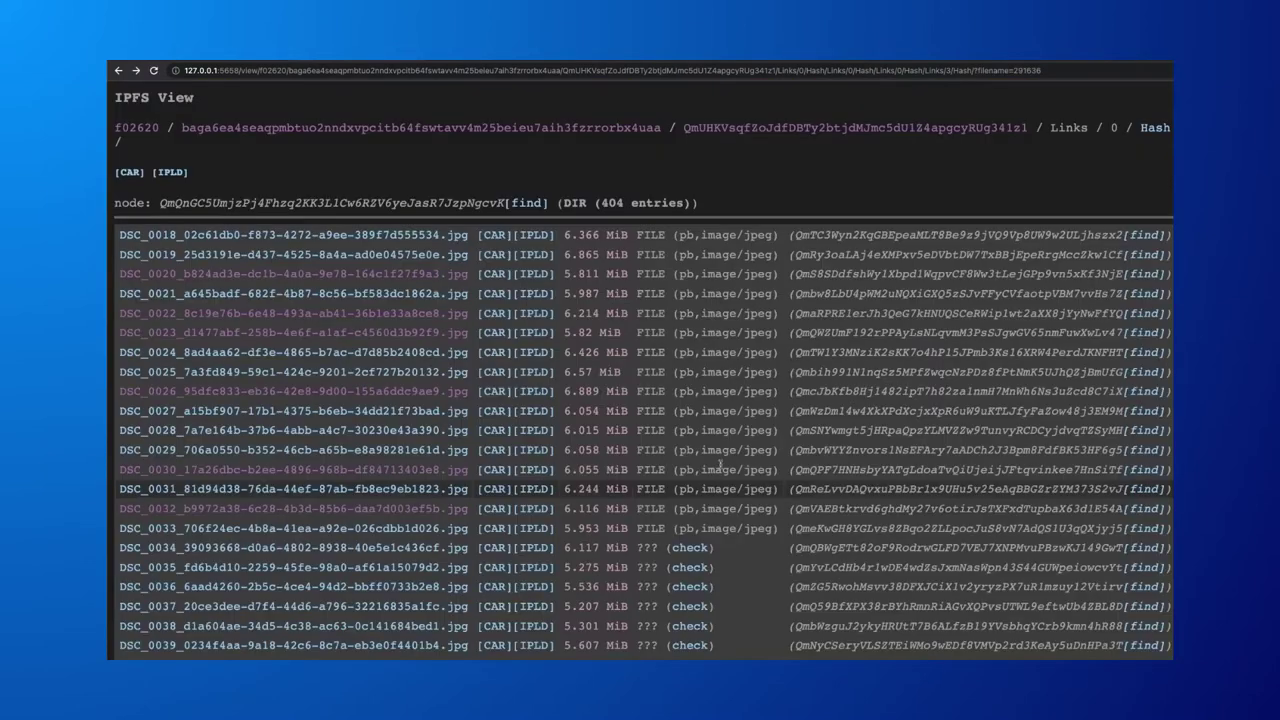
pyautogui.scroll(-3, 720, 465)
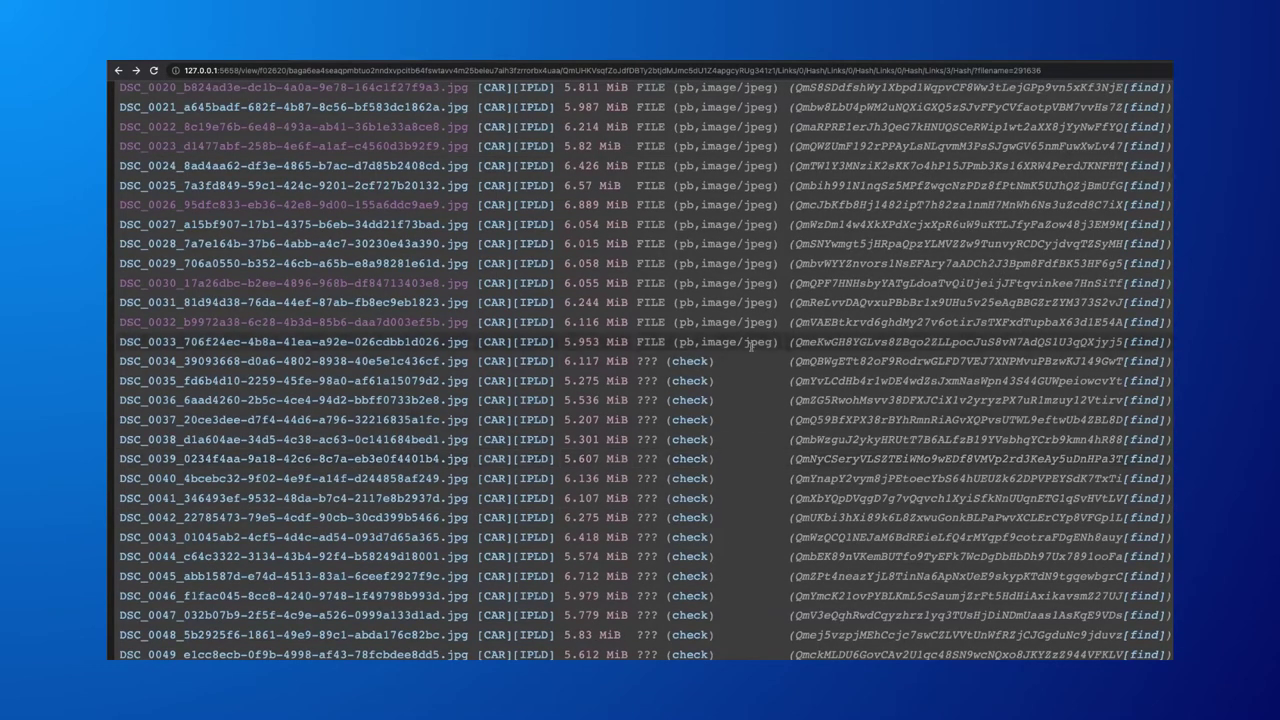
pyautogui.scroll(-20, 744, 369)
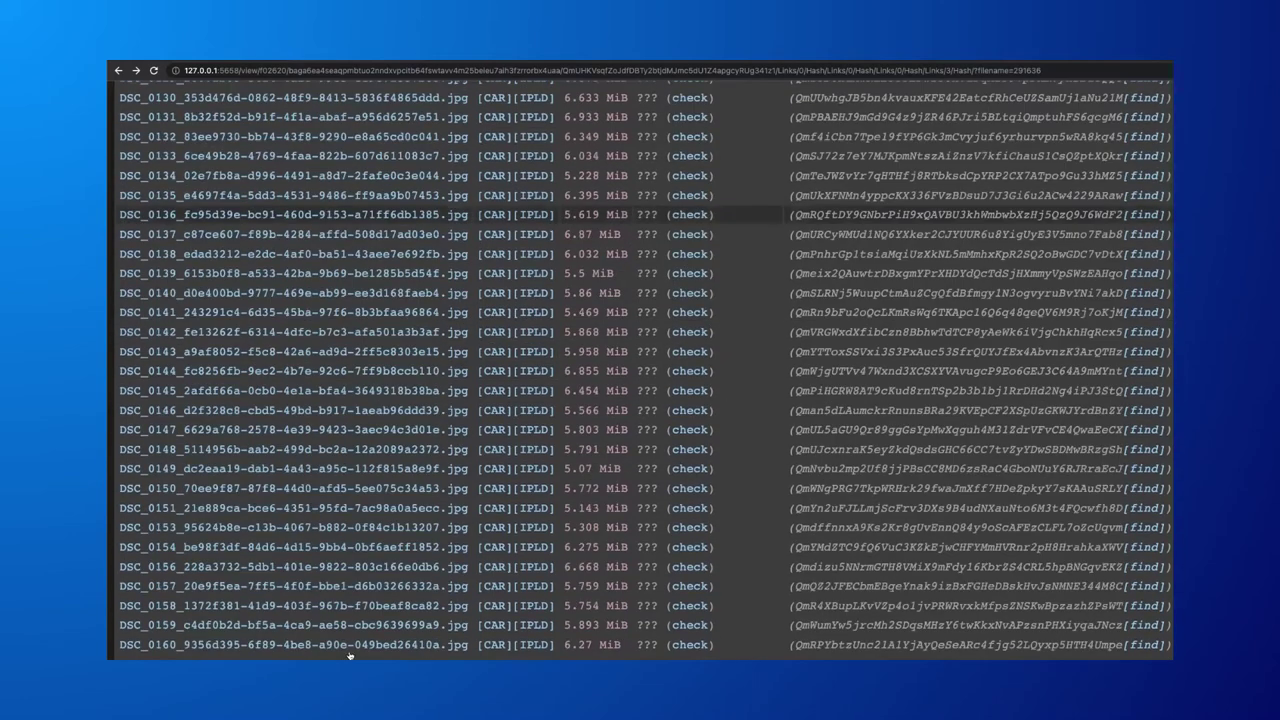
pyautogui.scroll(-20, 640, 620)
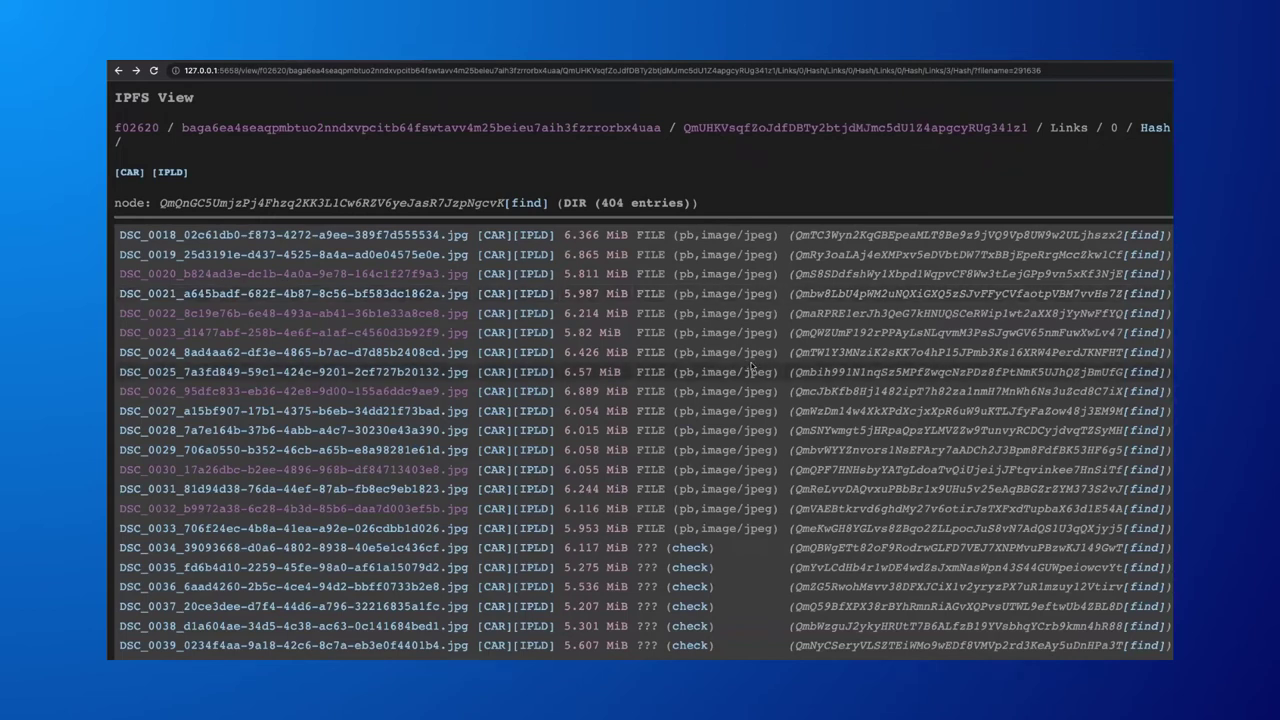
pyautogui.hotkey('alt', 'Left')
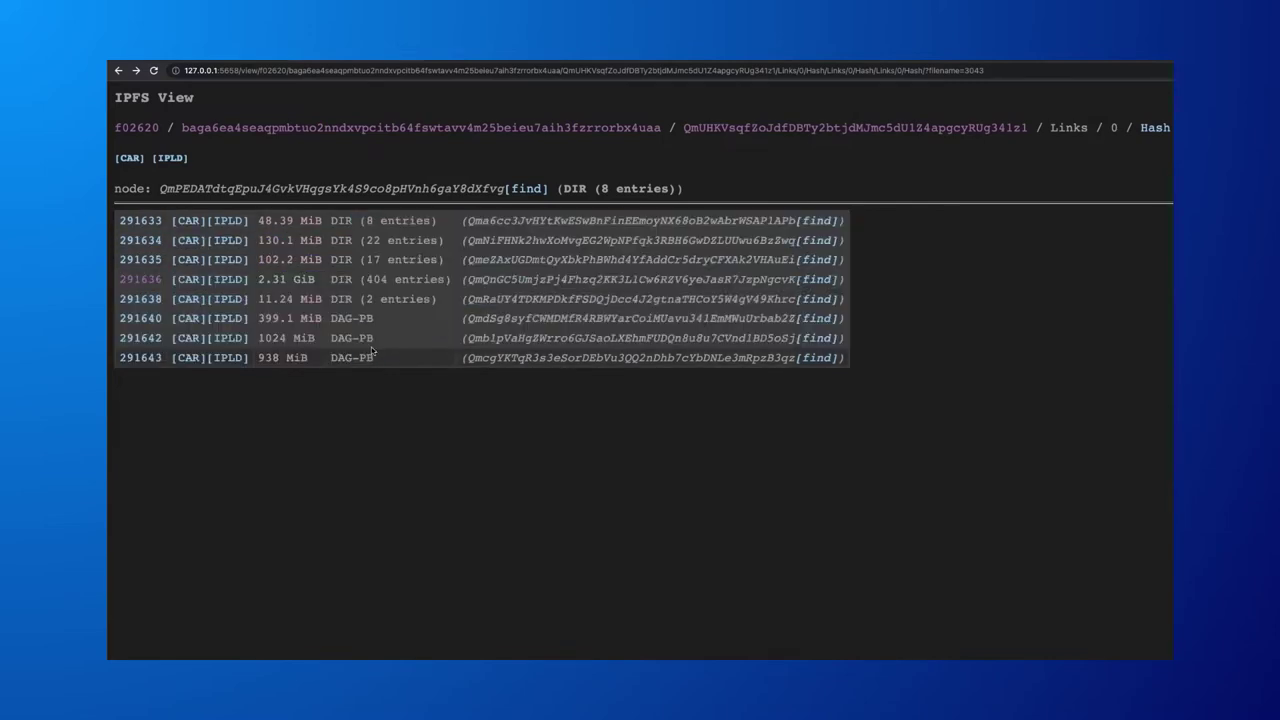
pyautogui.click(176, 163)
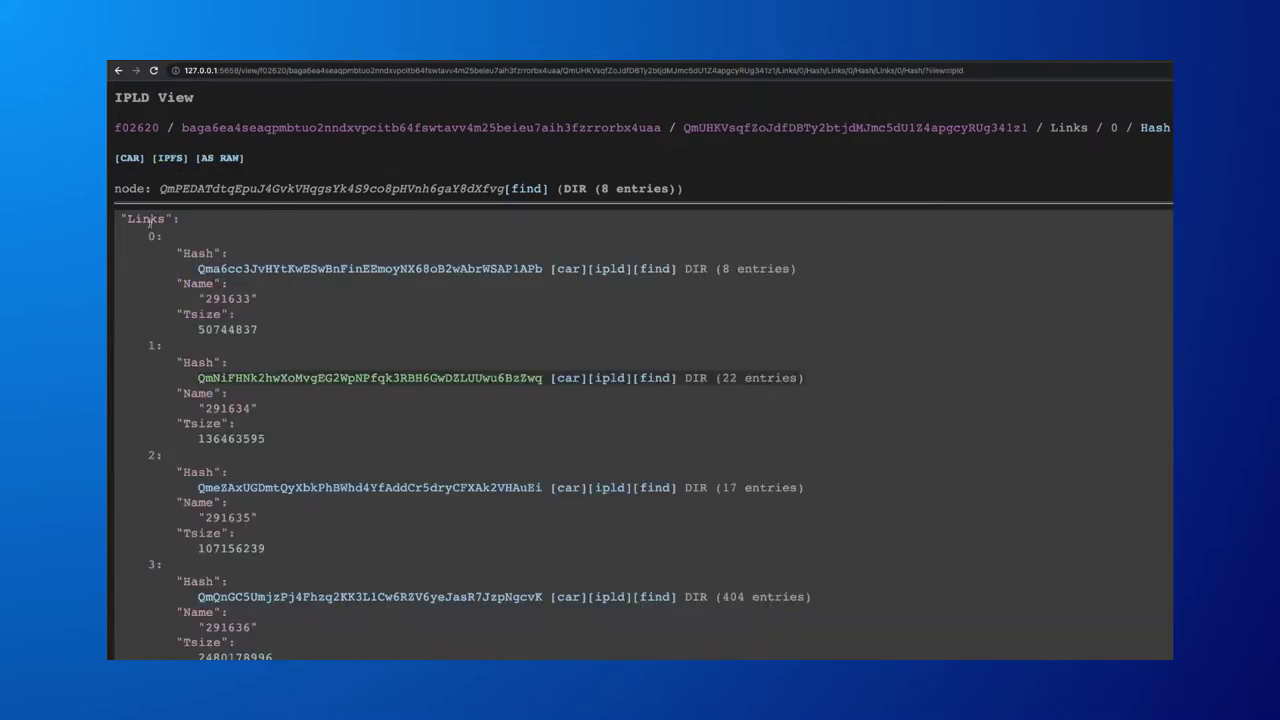
pyautogui.moveTo(175, 273); pyautogui.dragTo(244, 348)
pyautogui.click(244, 348)
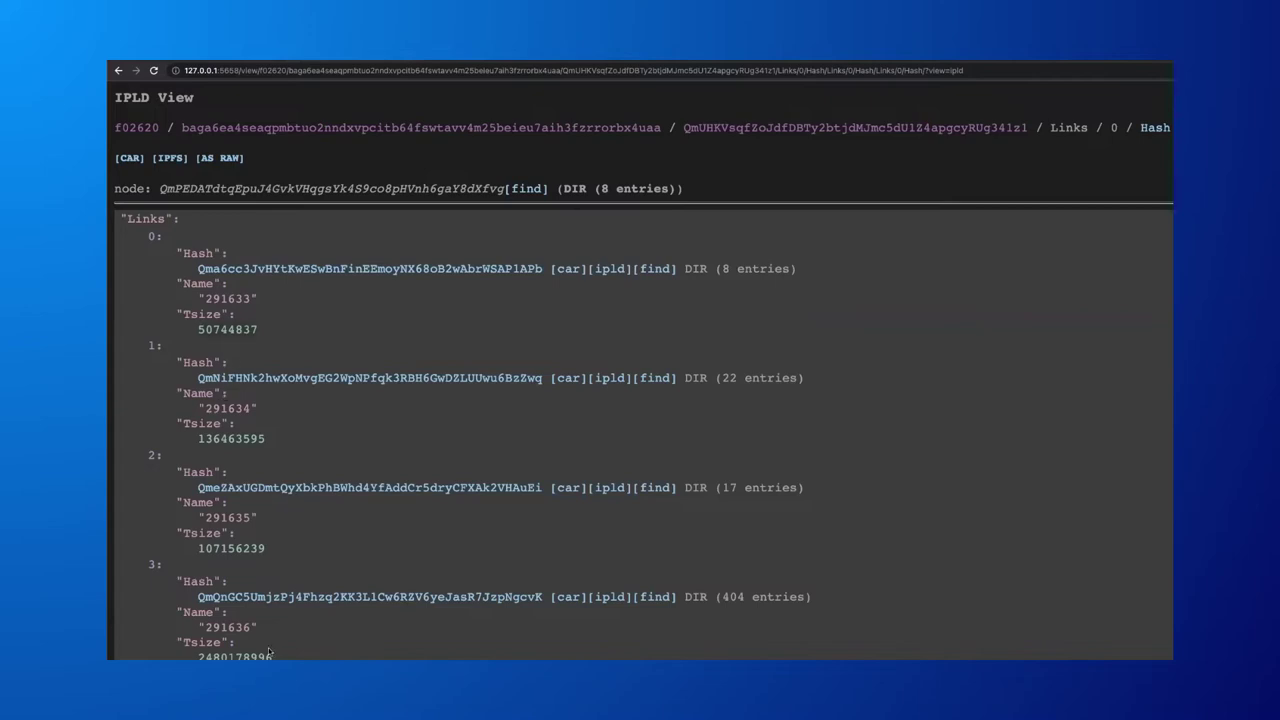
pyautogui.moveTo(272, 657); pyautogui.dragTo(247, 243)
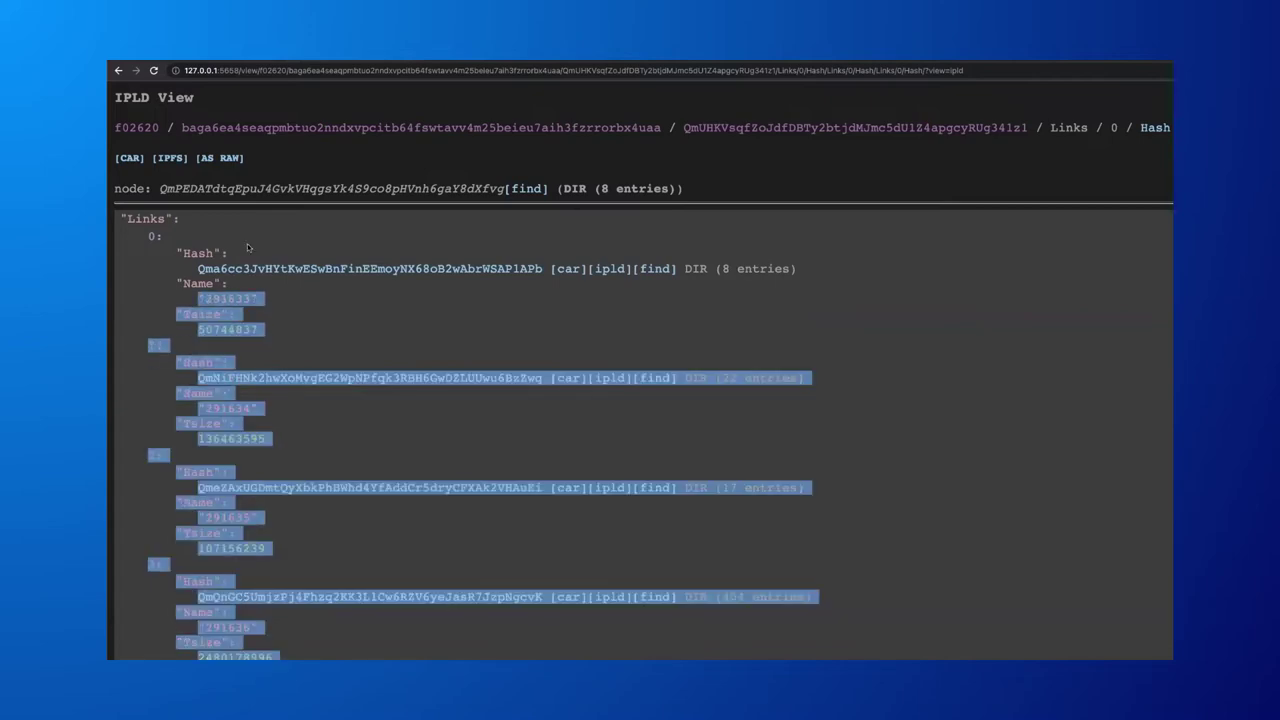
# - Open the DAG-CBOR entry to show the Hash Horse #3 NFT metadata fields
pyautogui.click(247, 243)
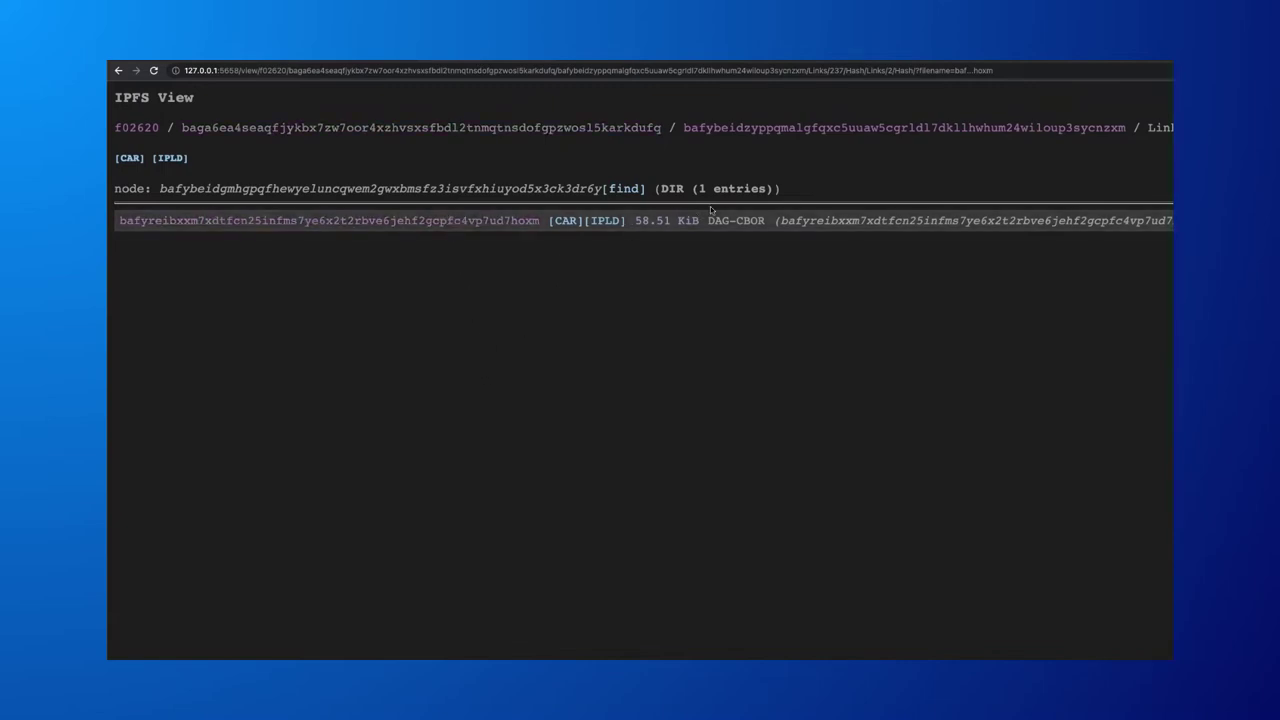
pyautogui.moveTo(708, 221); pyautogui.dragTo(764, 222)
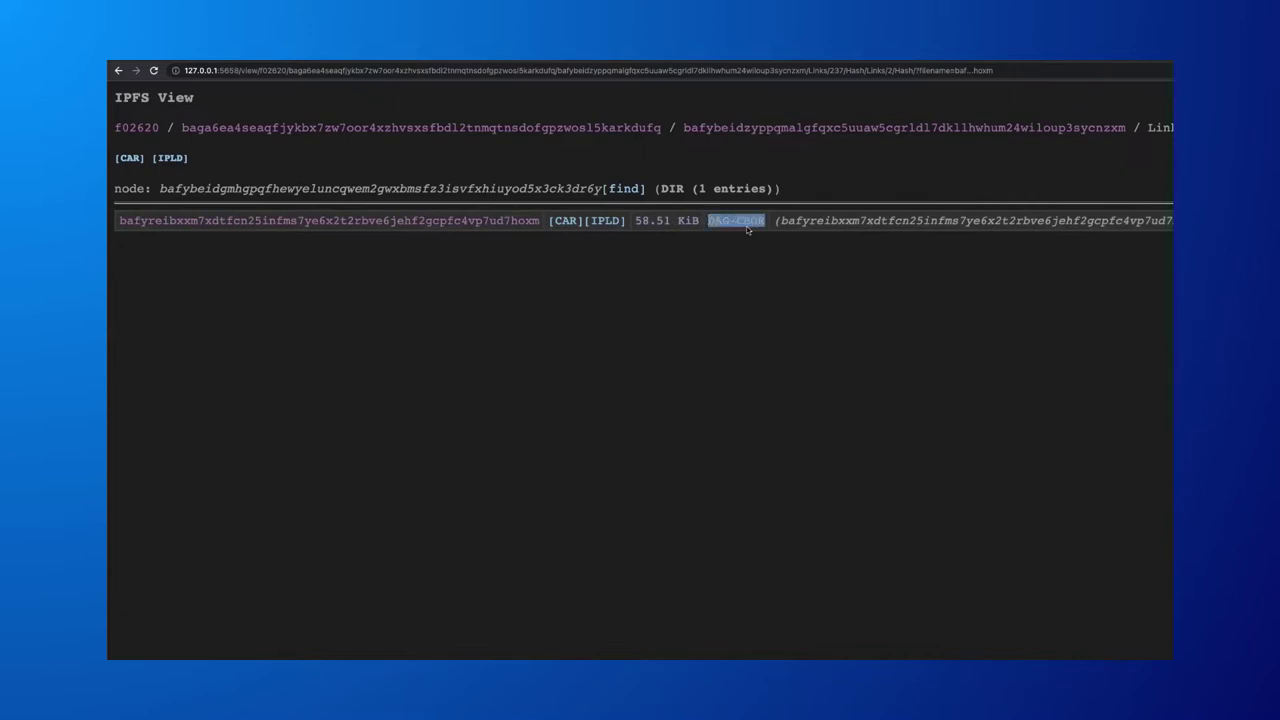
pyautogui.click(477, 251)
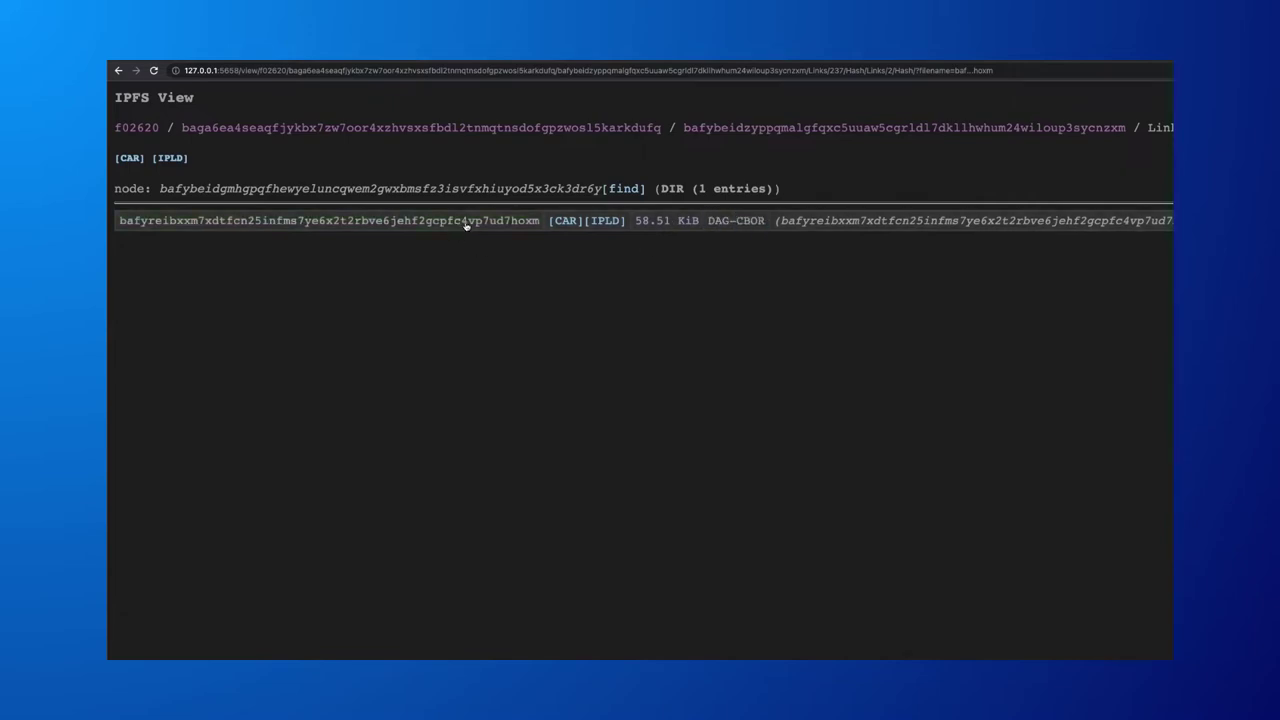
pyautogui.click(465, 224)
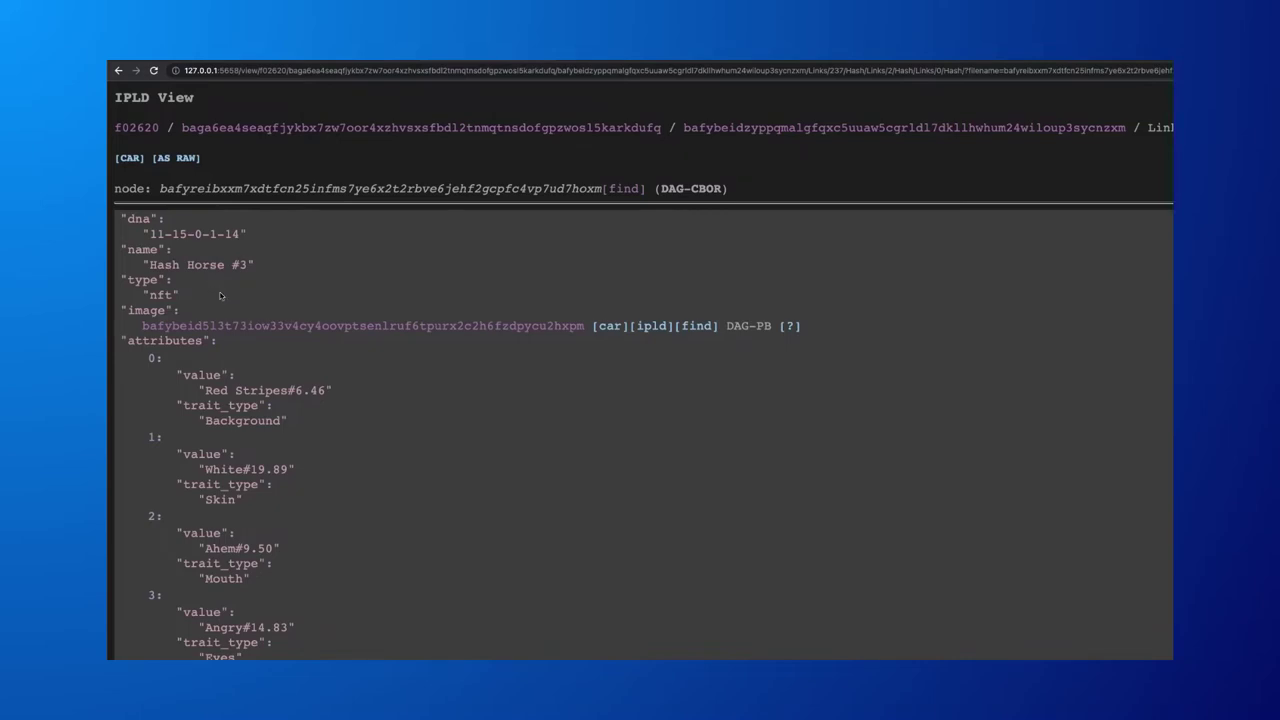
# - Follow the image CID, view the 2null JPEG, then return to the Hash Horse #3 metadata
pyautogui.tripleClick(232, 325)
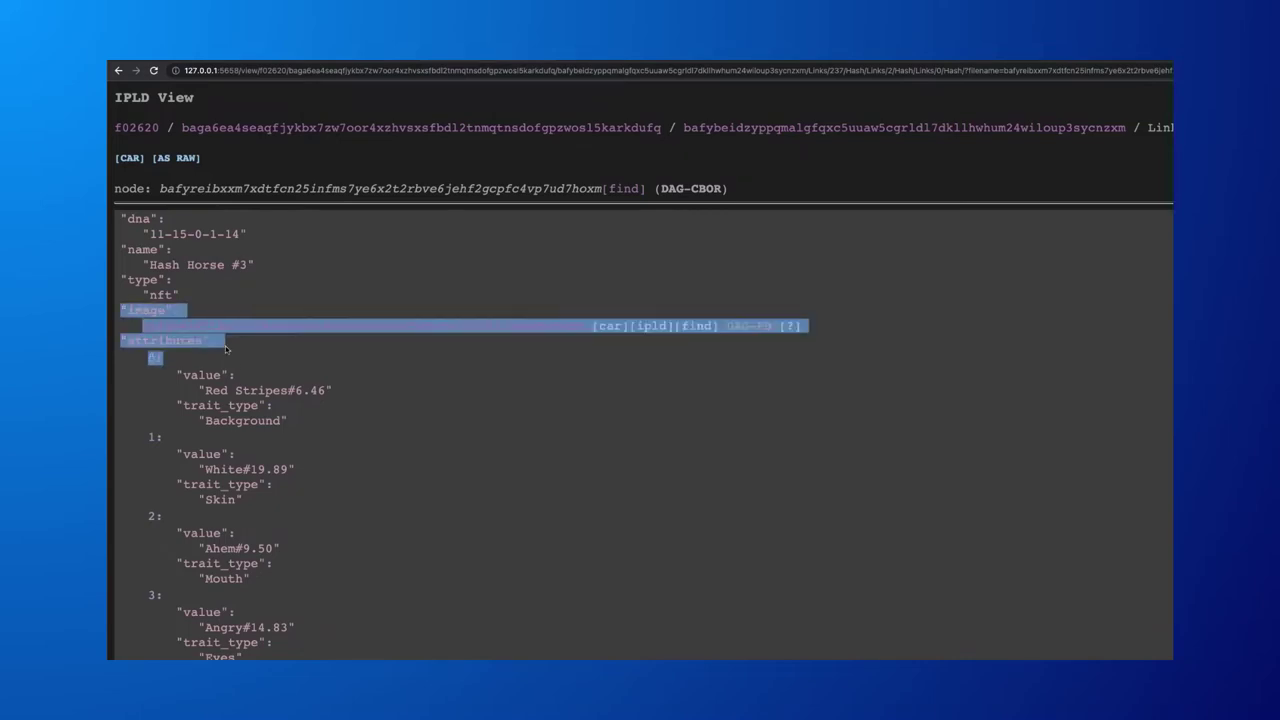
pyautogui.click(228, 350)
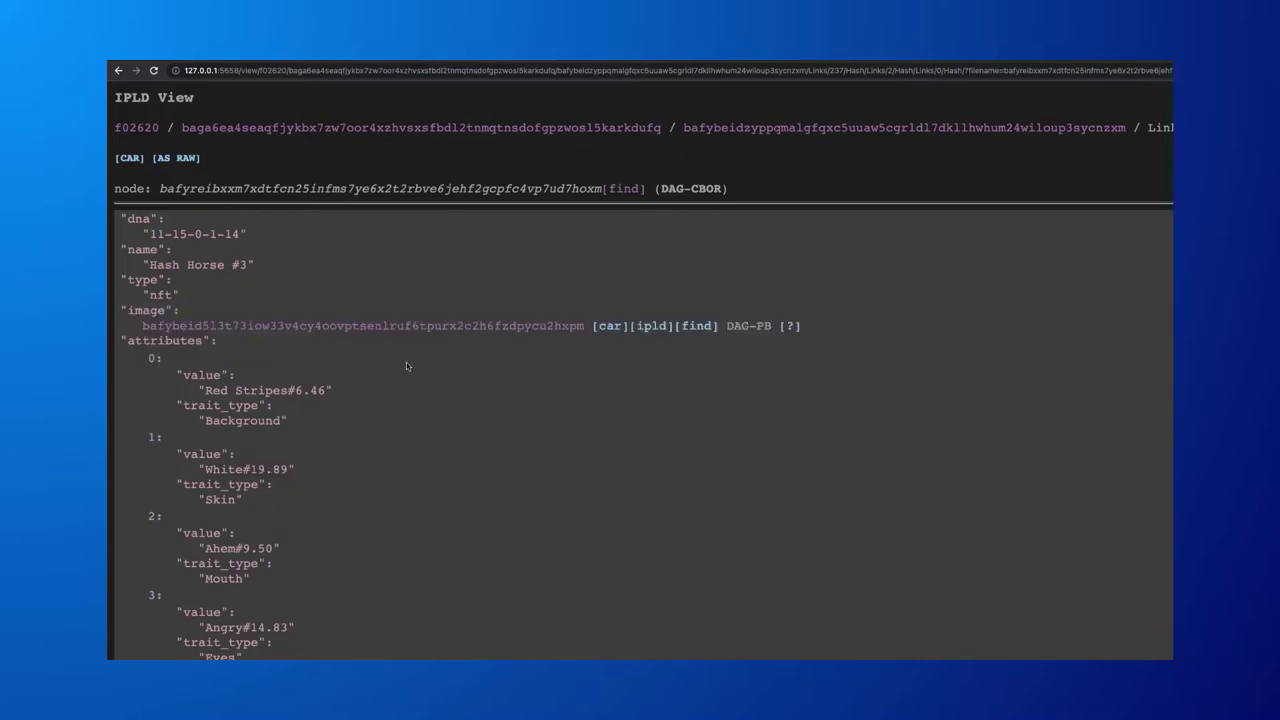
pyautogui.click(433, 328)
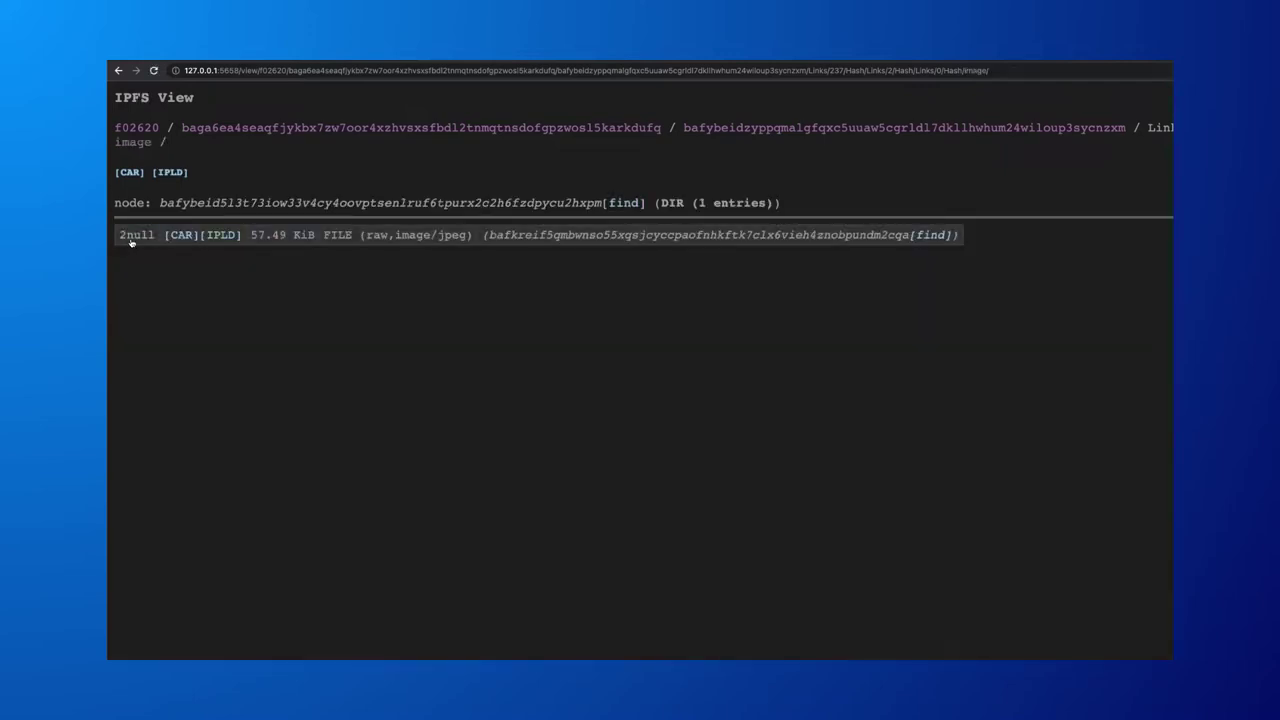
pyautogui.click(130, 238)
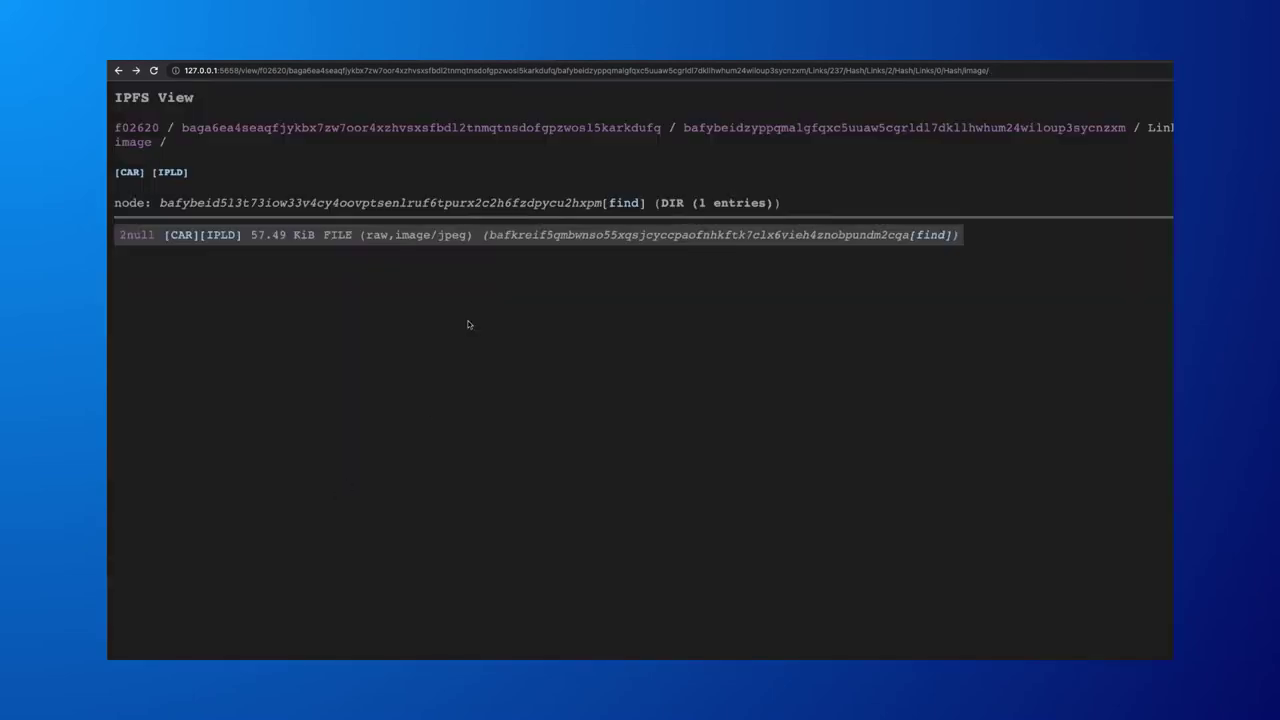
pyautogui.hotkey('alt', 'Left')
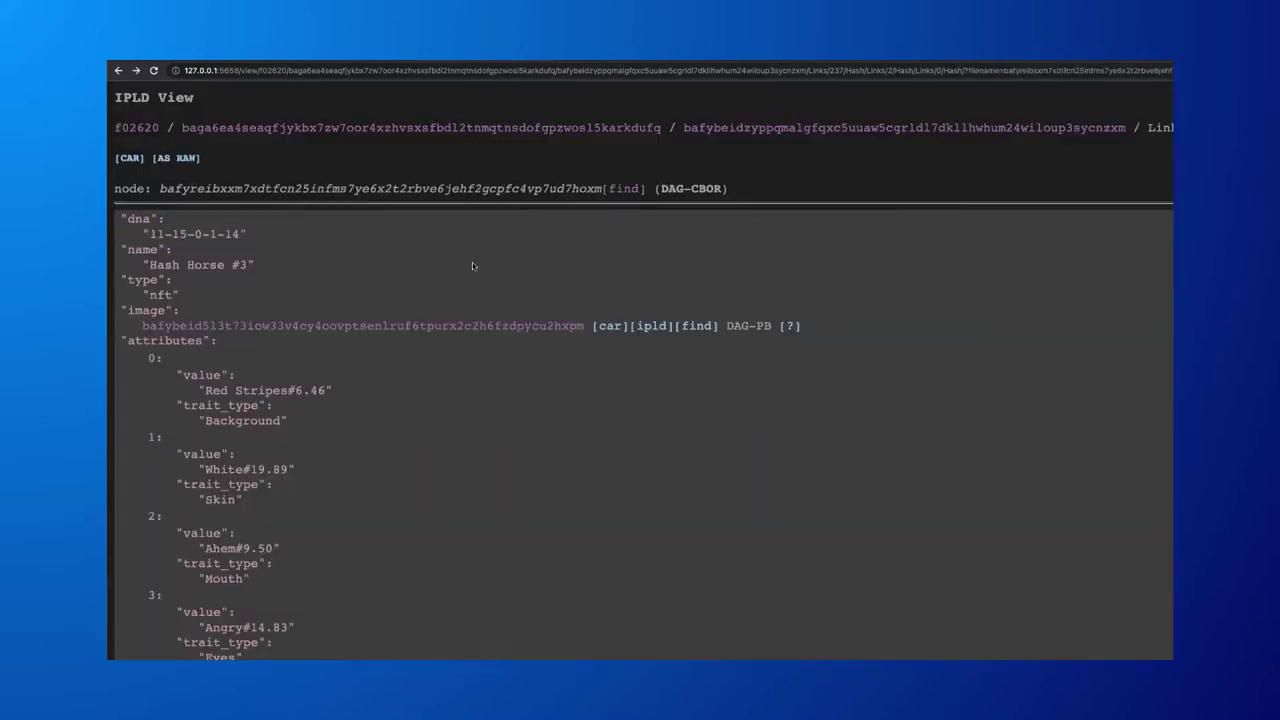
pyautogui.hotkey('alt', 'Left')
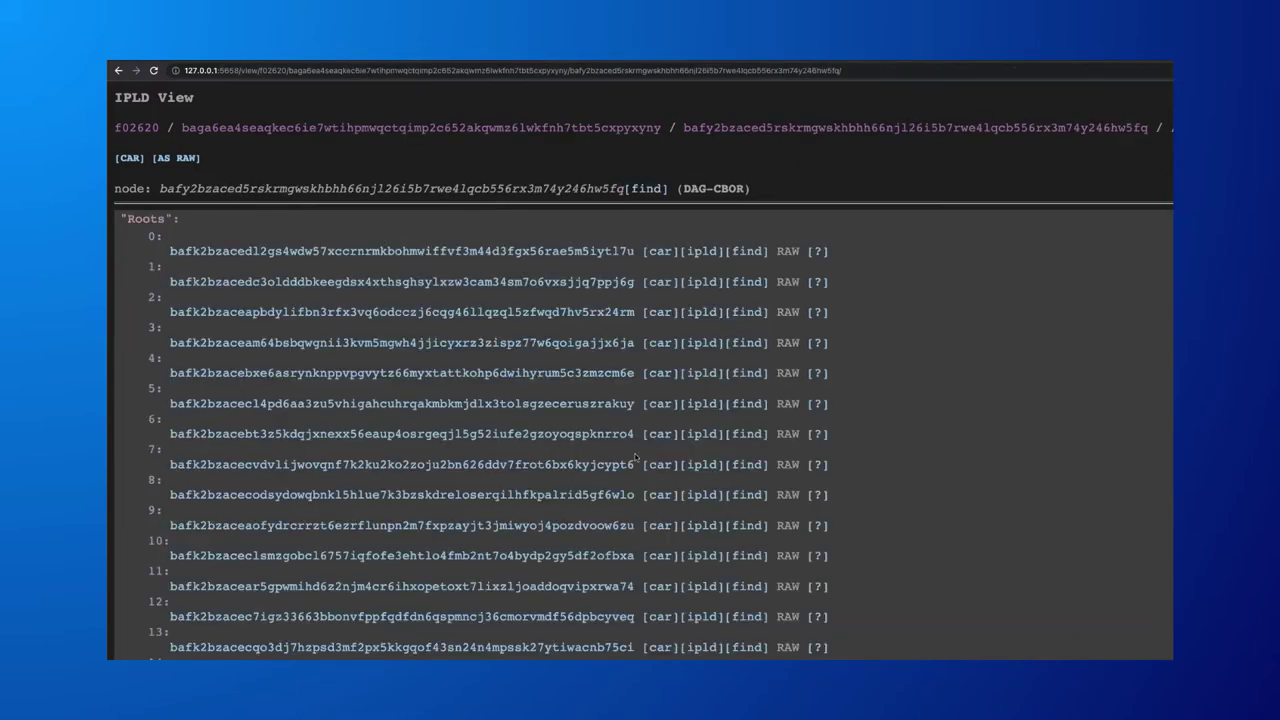
# - Scroll the Roots list to entry 294 and select its 256 MiB size
pyautogui.scroll(-10, 530, 615)
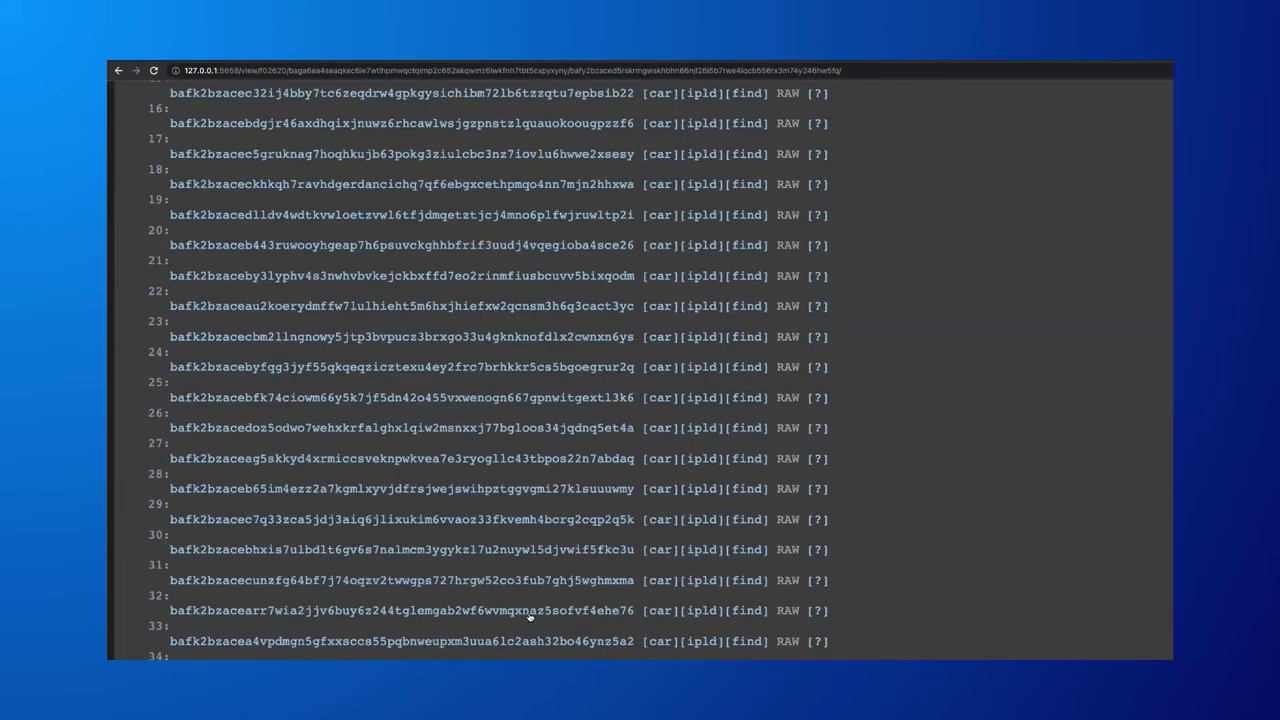
pyautogui.scroll(10, 492, 433)
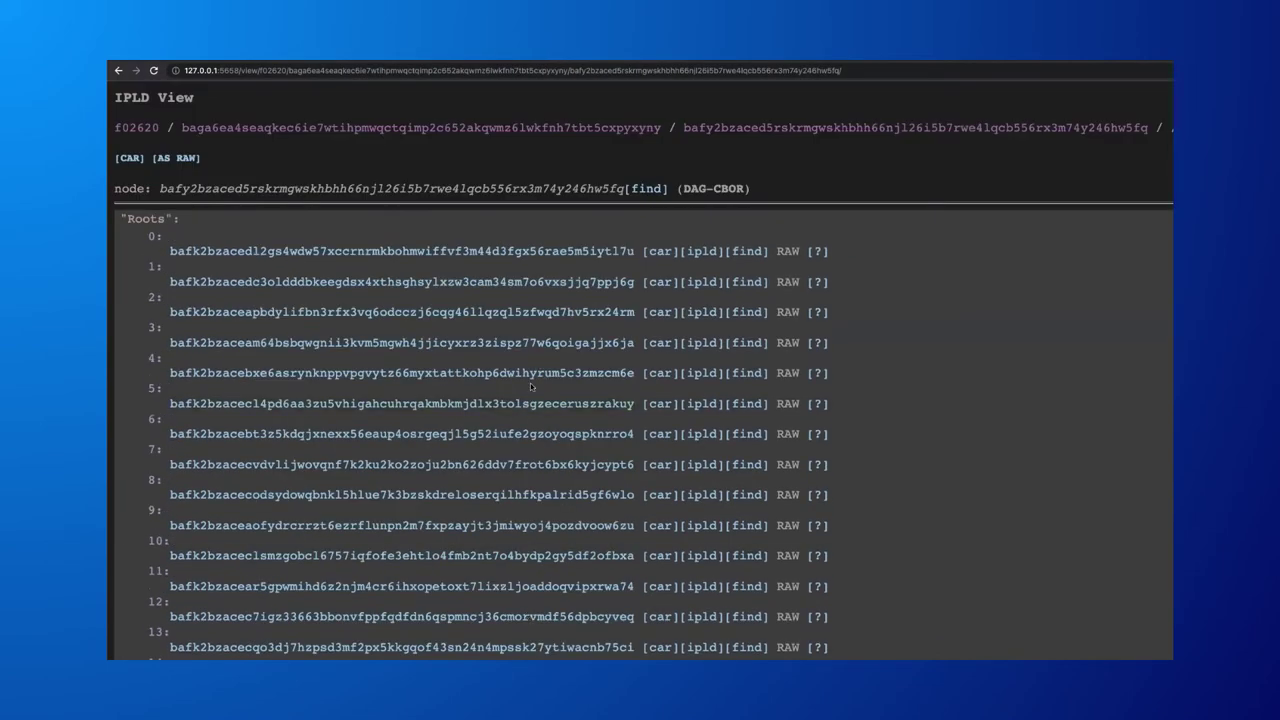
pyautogui.scroll(-20, 538, 402)
pyautogui.scroll(-15, 538, 402)
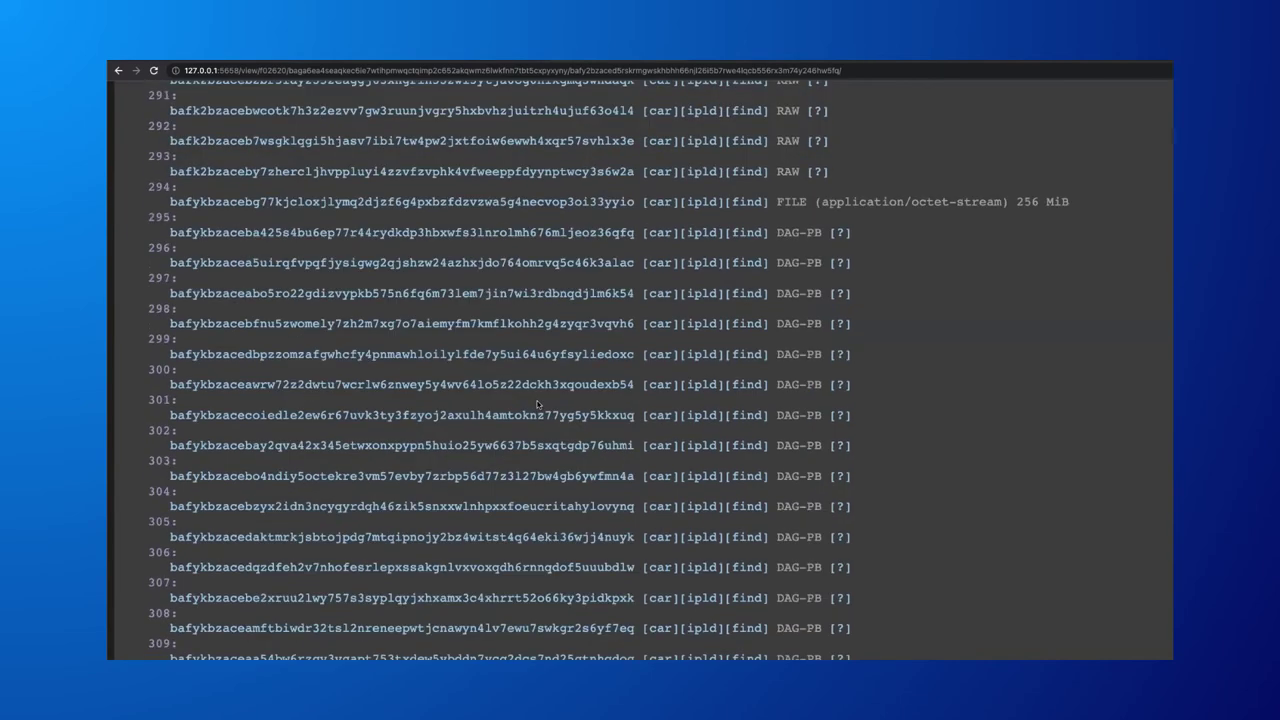
pyautogui.scroll(20, 536, 526)
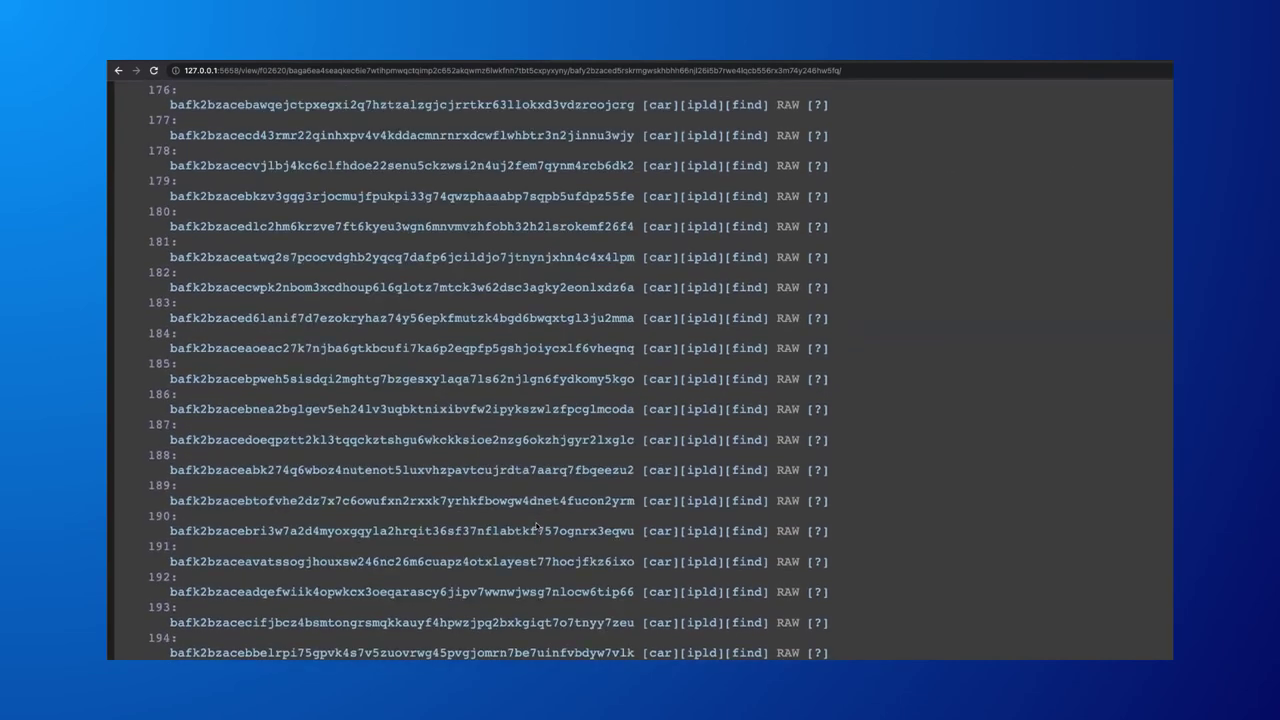
pyautogui.scroll(-20, 536, 525)
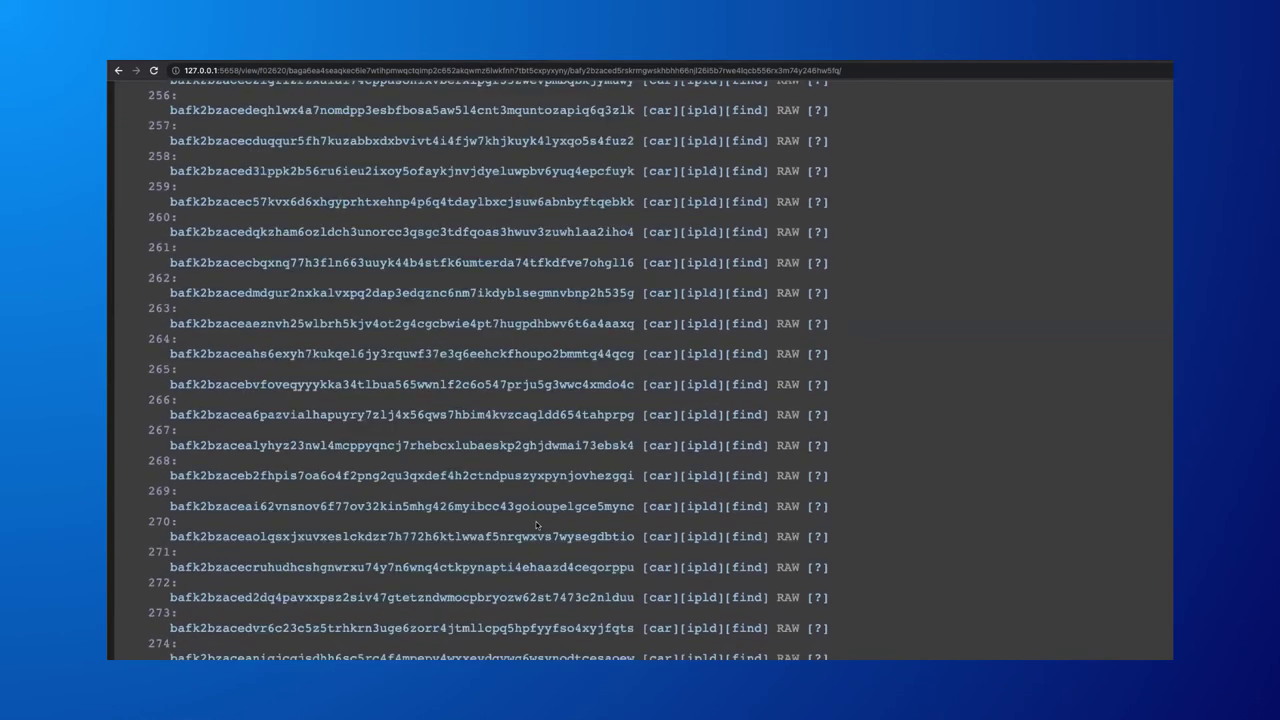
pyautogui.scroll(10, 537, 524)
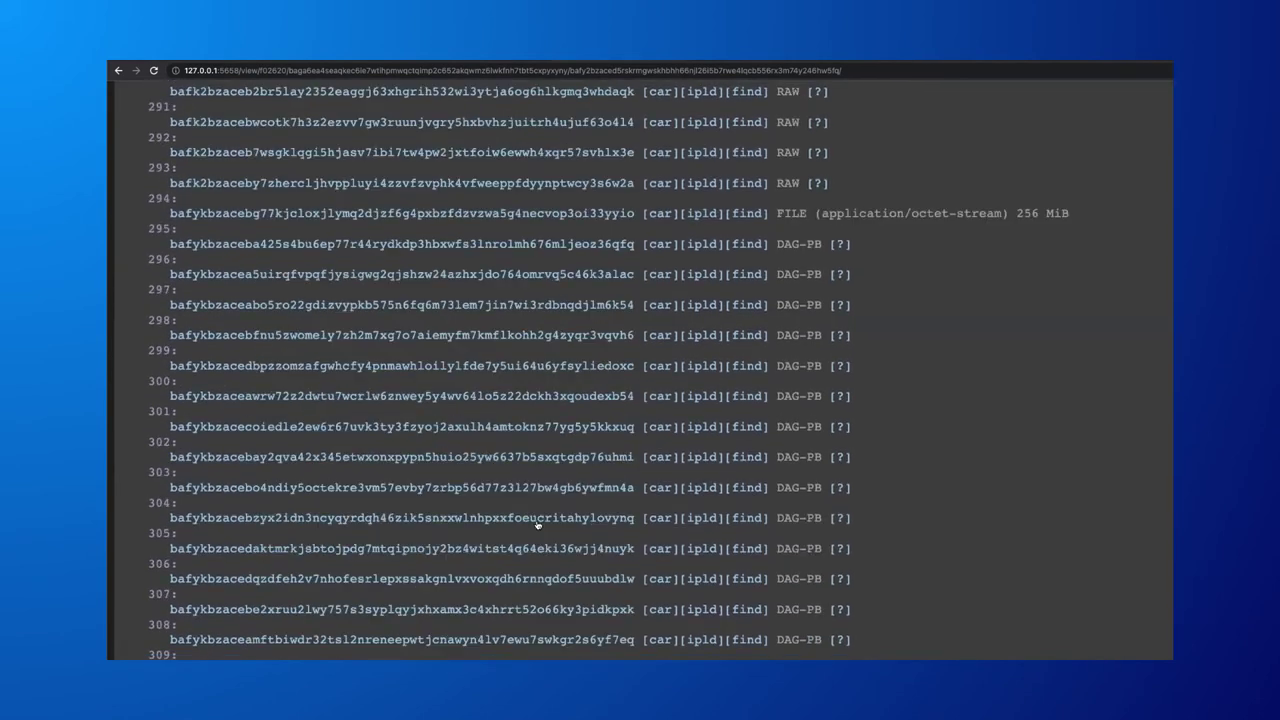
pyautogui.moveTo(1008, 562); pyautogui.dragTo(1073, 564)
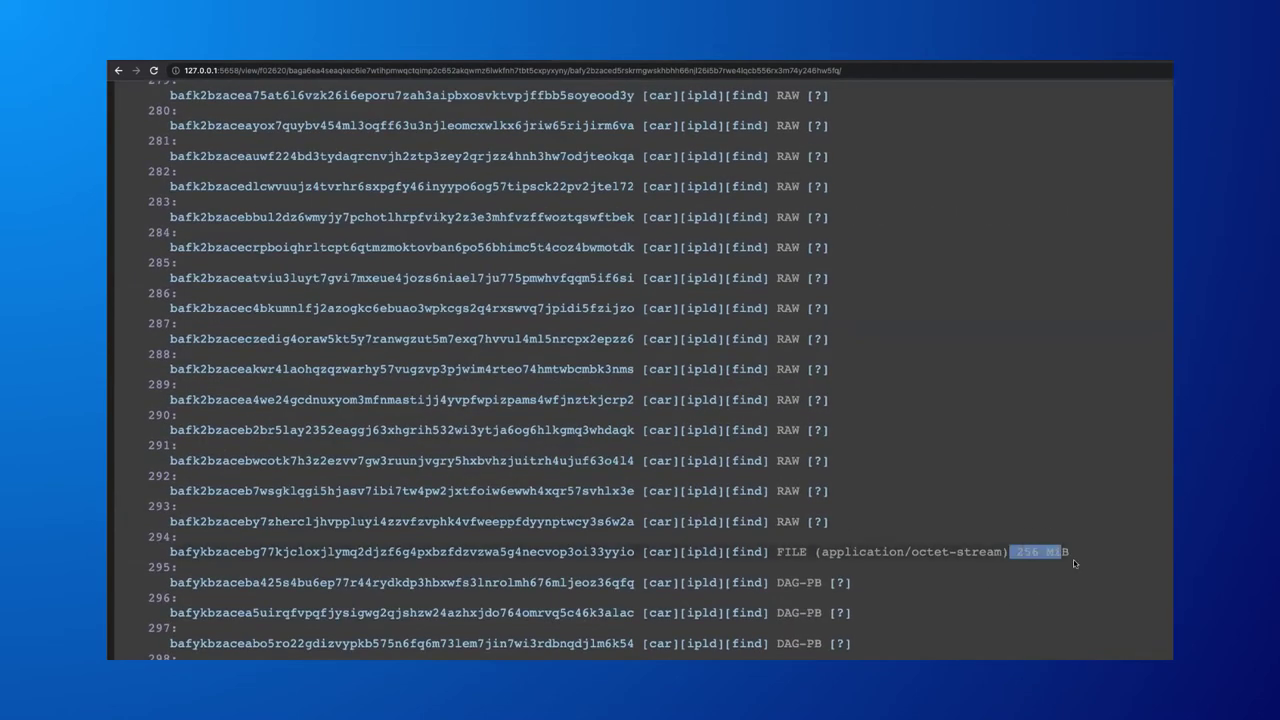
pyautogui.click(1078, 556)
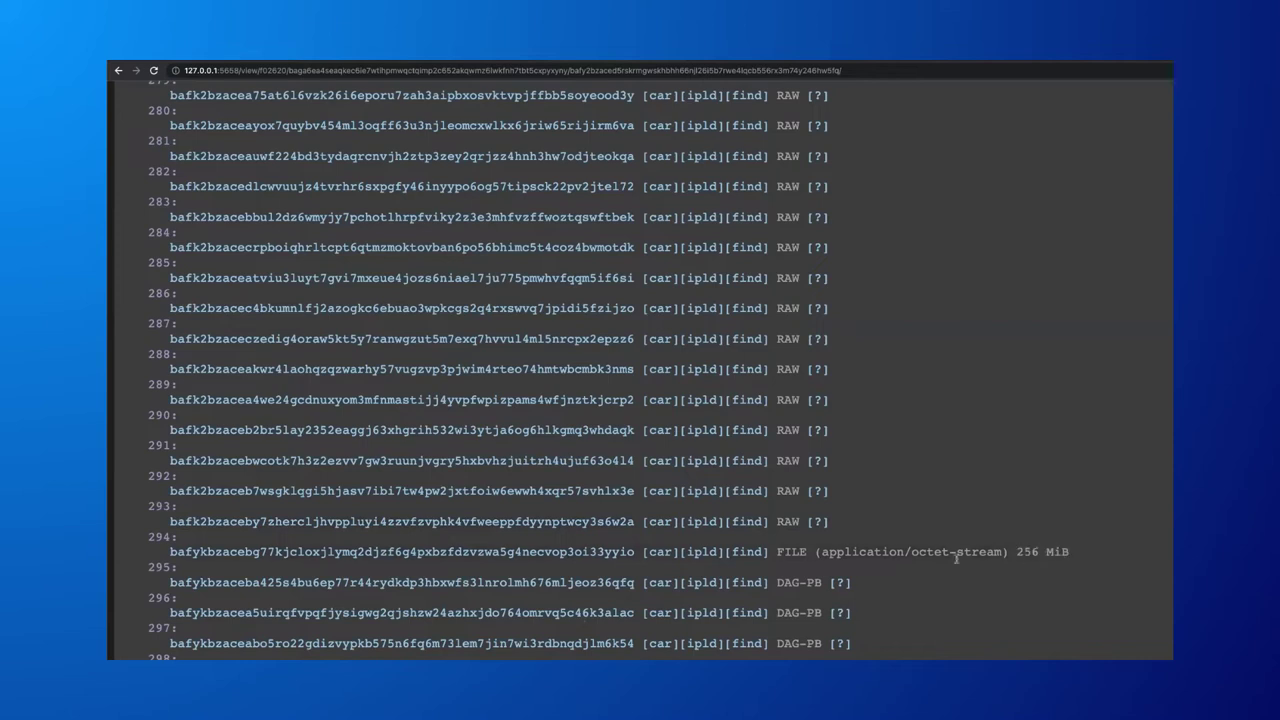
# - Open Sub entry 1's node and its entry 1, a 3.838 KiB octet-stream file shown as hex
pyautogui.click(591, 557)
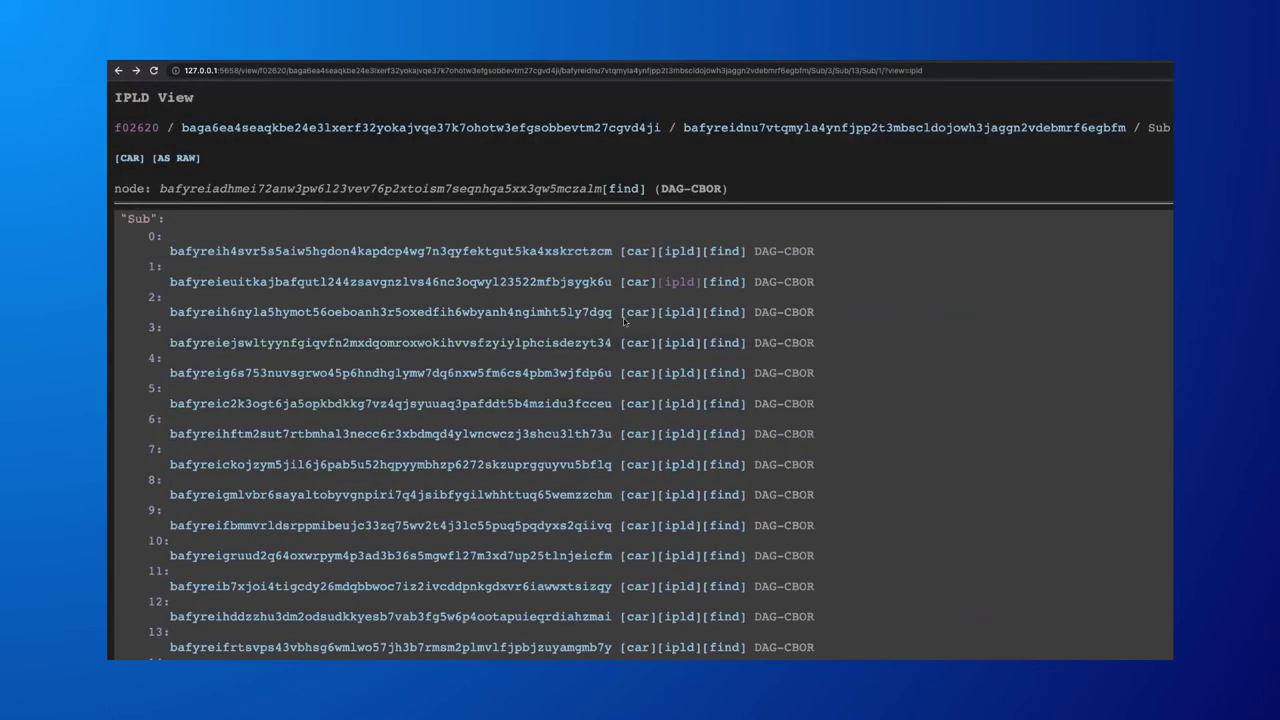
pyautogui.click(687, 286)
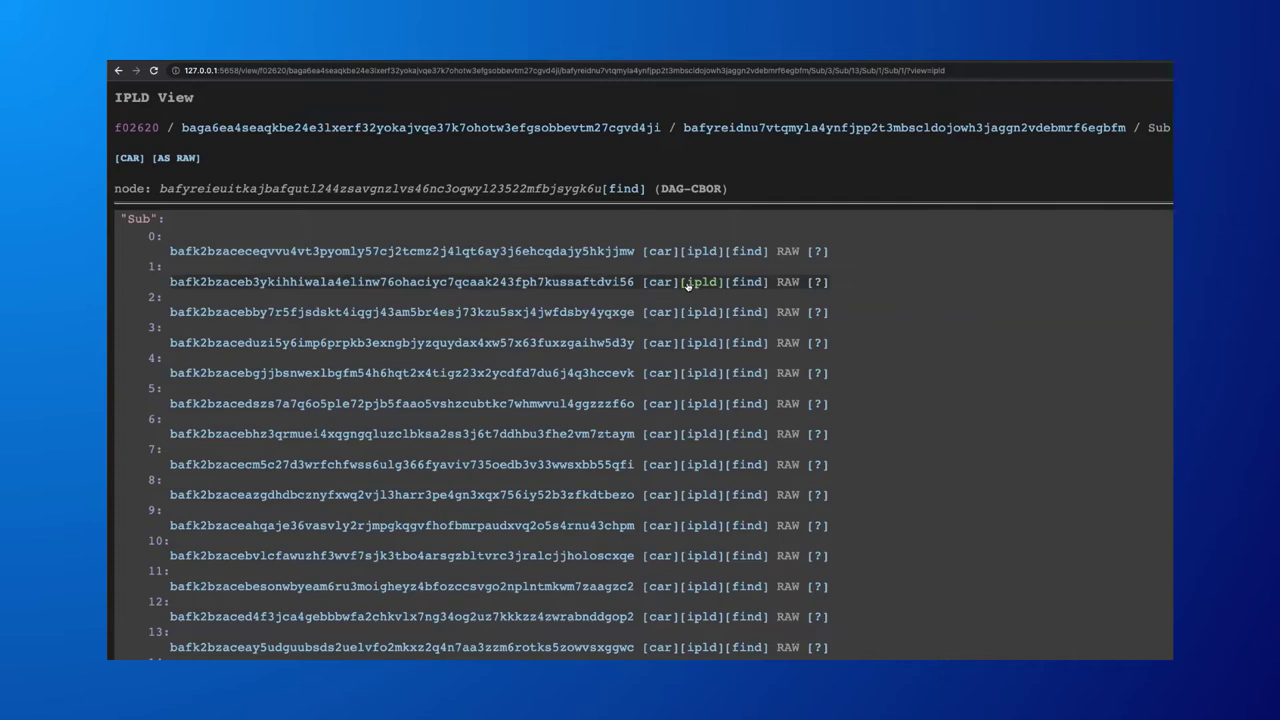
pyautogui.click(818, 283)
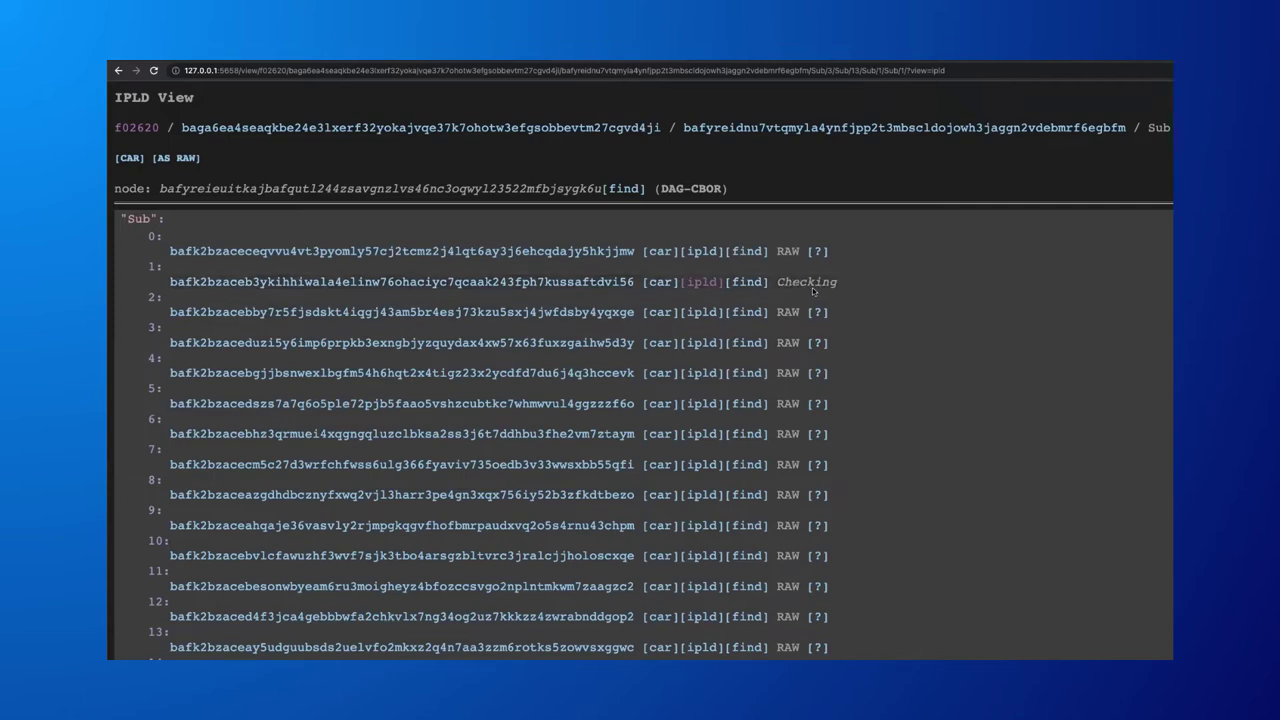
pyautogui.moveTo(806, 282); pyautogui.dragTo(1016, 282)
pyautogui.click(866, 282)
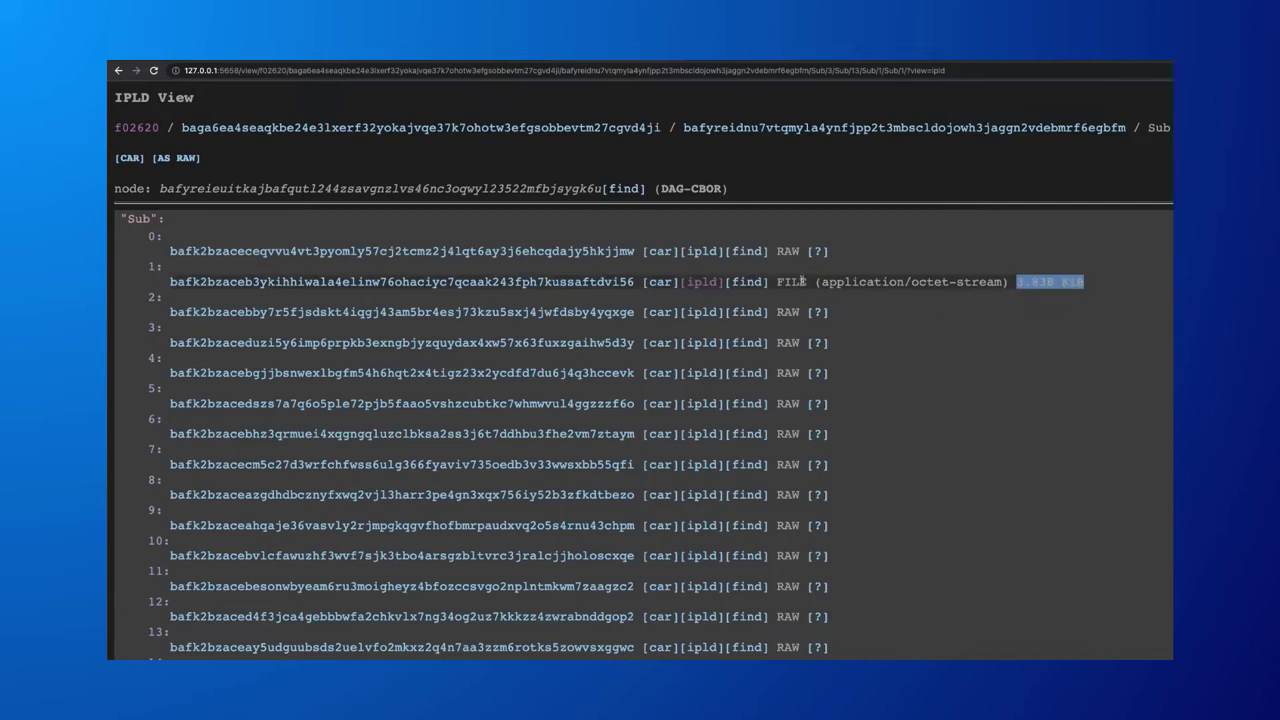
pyautogui.click(940, 282)
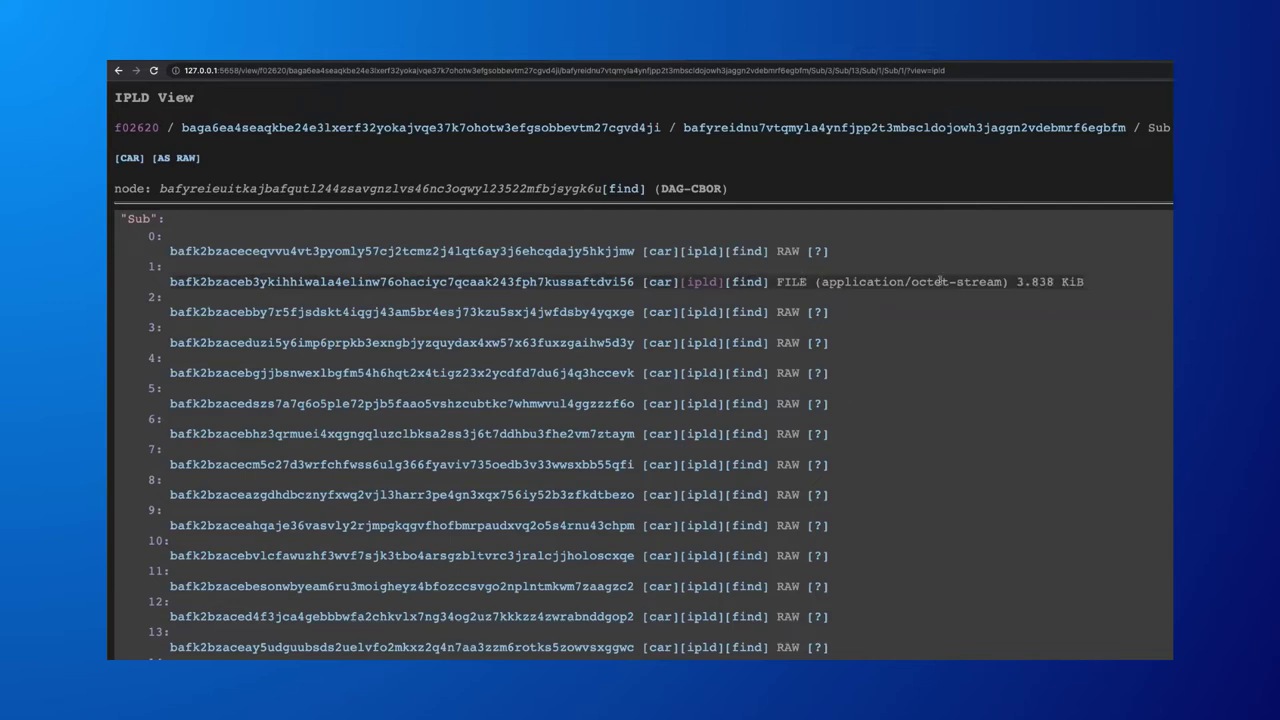
pyautogui.click(696, 283)
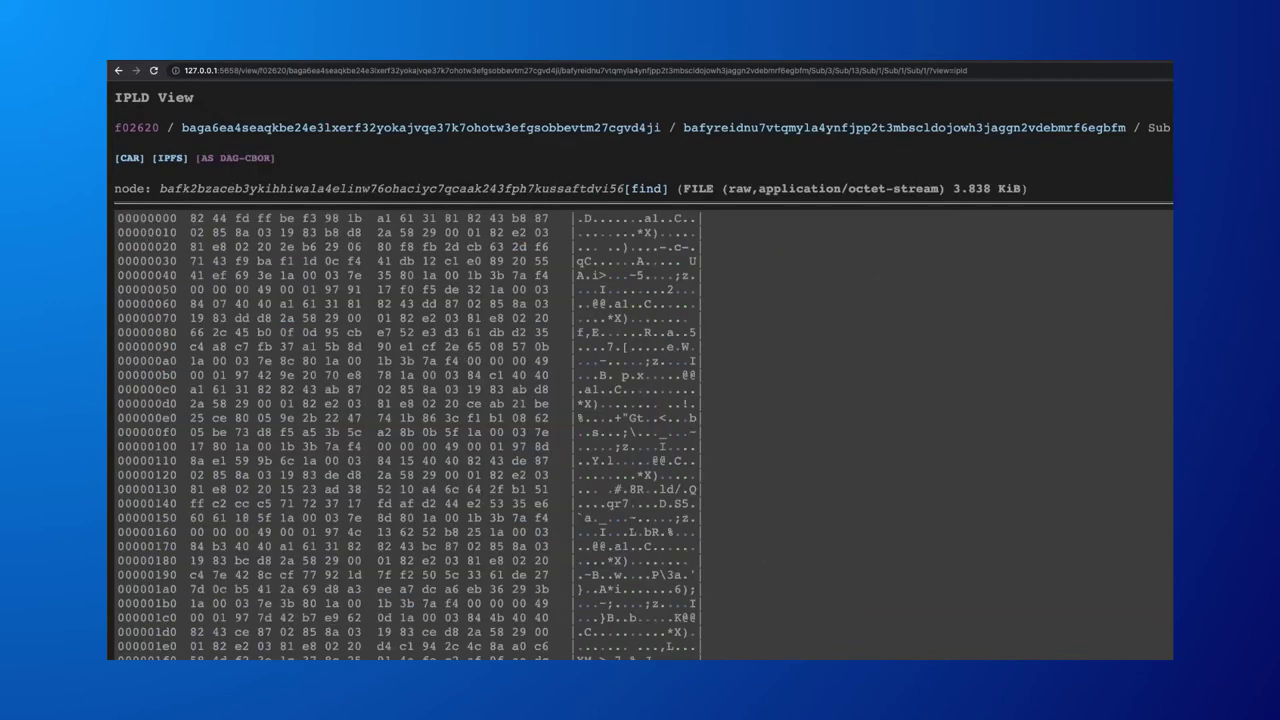
# - Reinterpret the 3.838 KiB raw hex-dump block as DAG-CBOR
pyautogui.tripleClick(564, 596)
pyautogui.click(564, 596)
pyautogui.moveTo(276, 160); pyautogui.dragTo(199, 166)
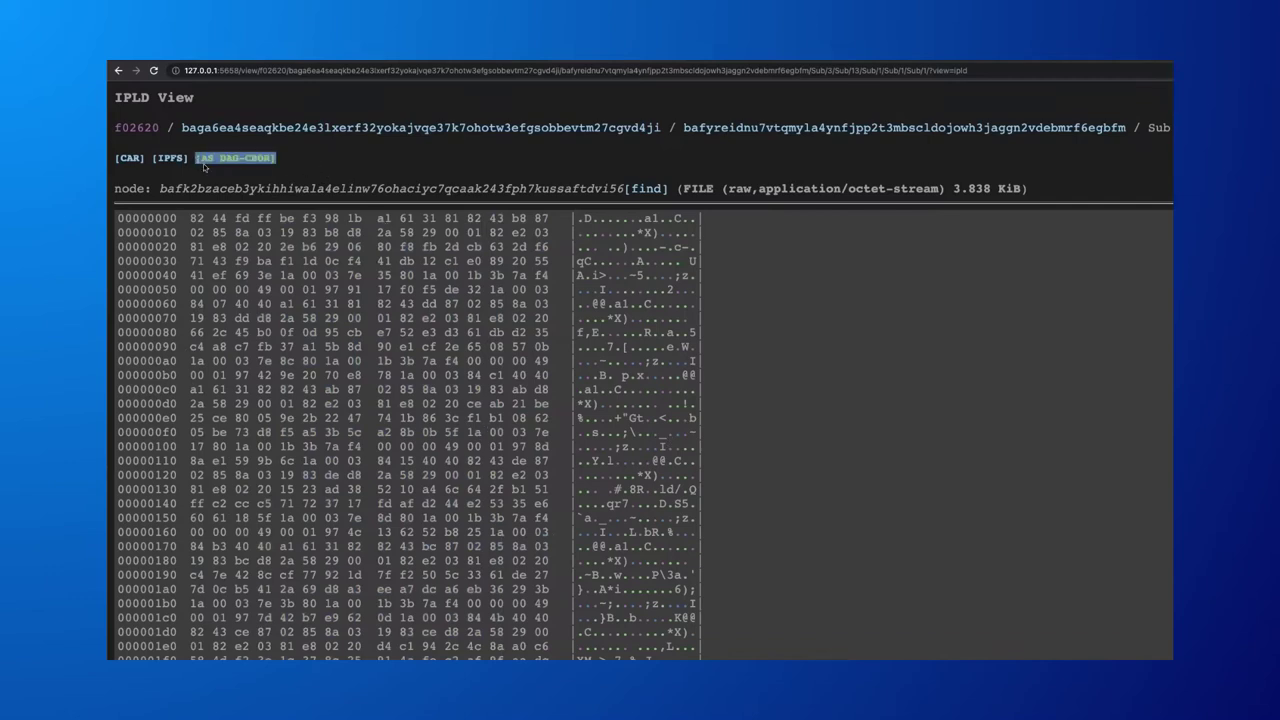
pyautogui.click(240, 183)
pyautogui.click(240, 164)
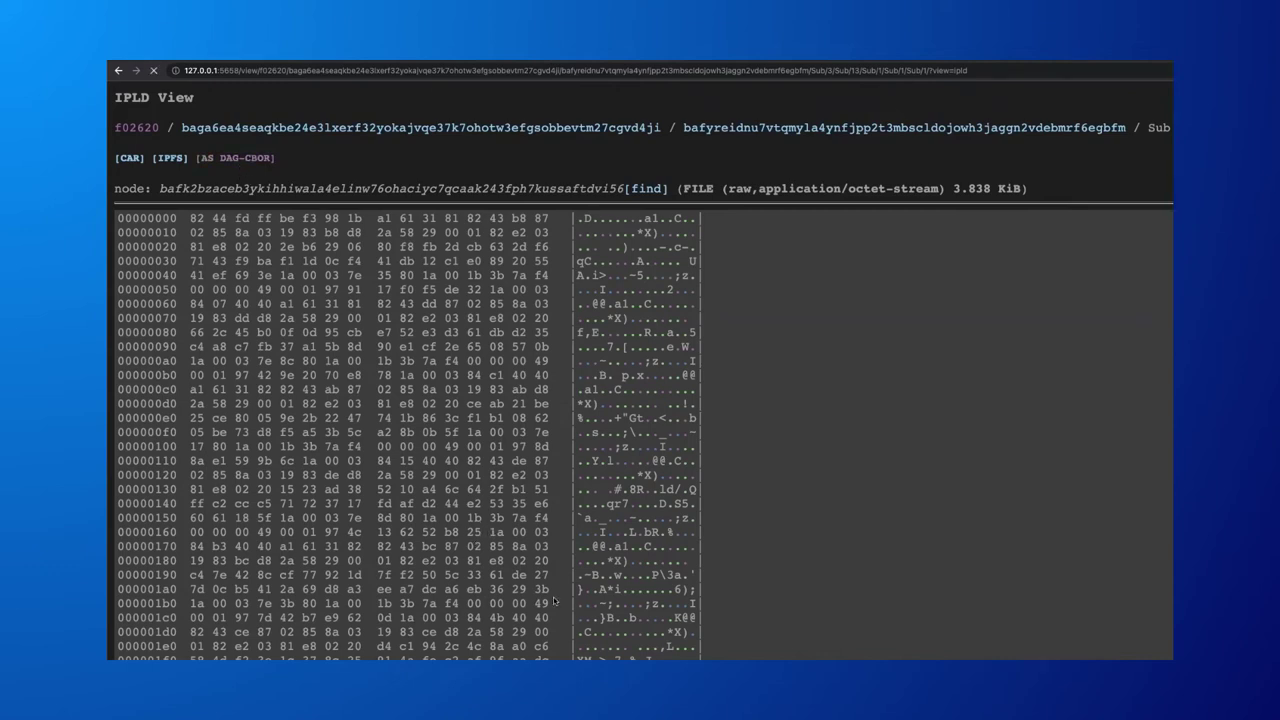
# - Scroll the decoded DAG-CBOR tree down to entries 19–21 and select entry 20's CID
pyautogui.scroll(-5, 553, 600)
pyautogui.scroll(-10, 553, 598)
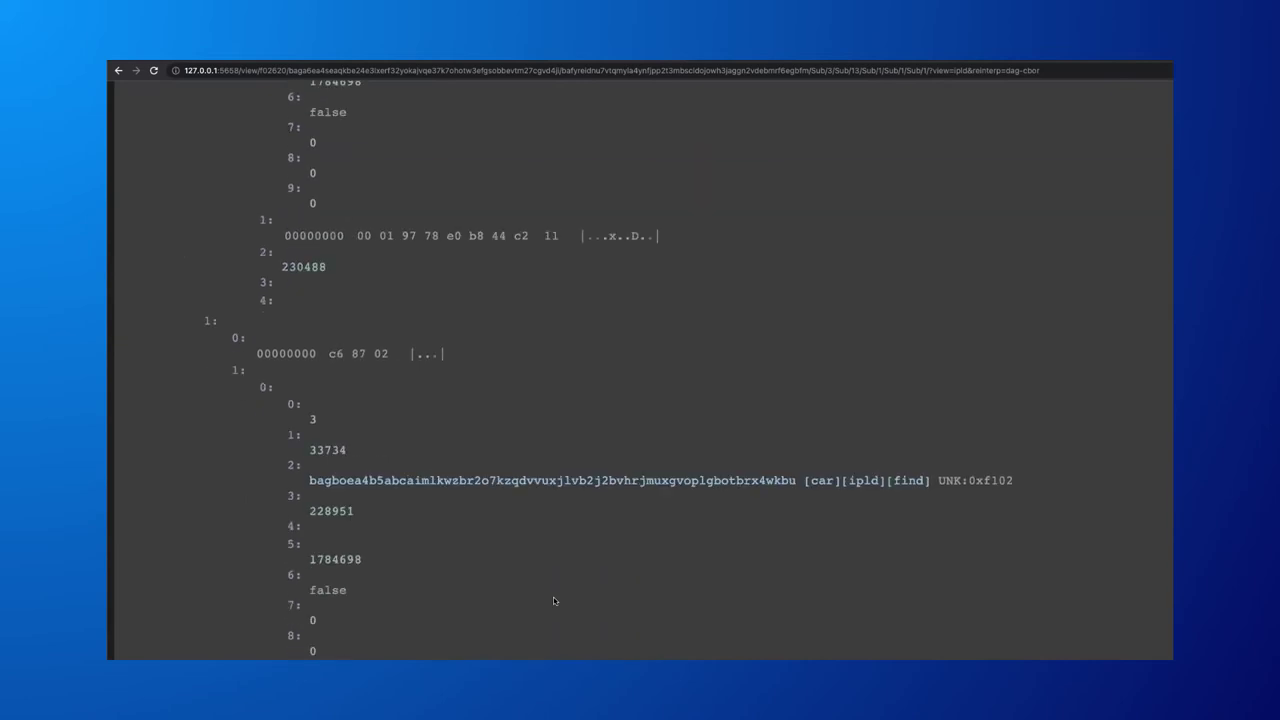
pyautogui.scroll(-10, 553, 600)
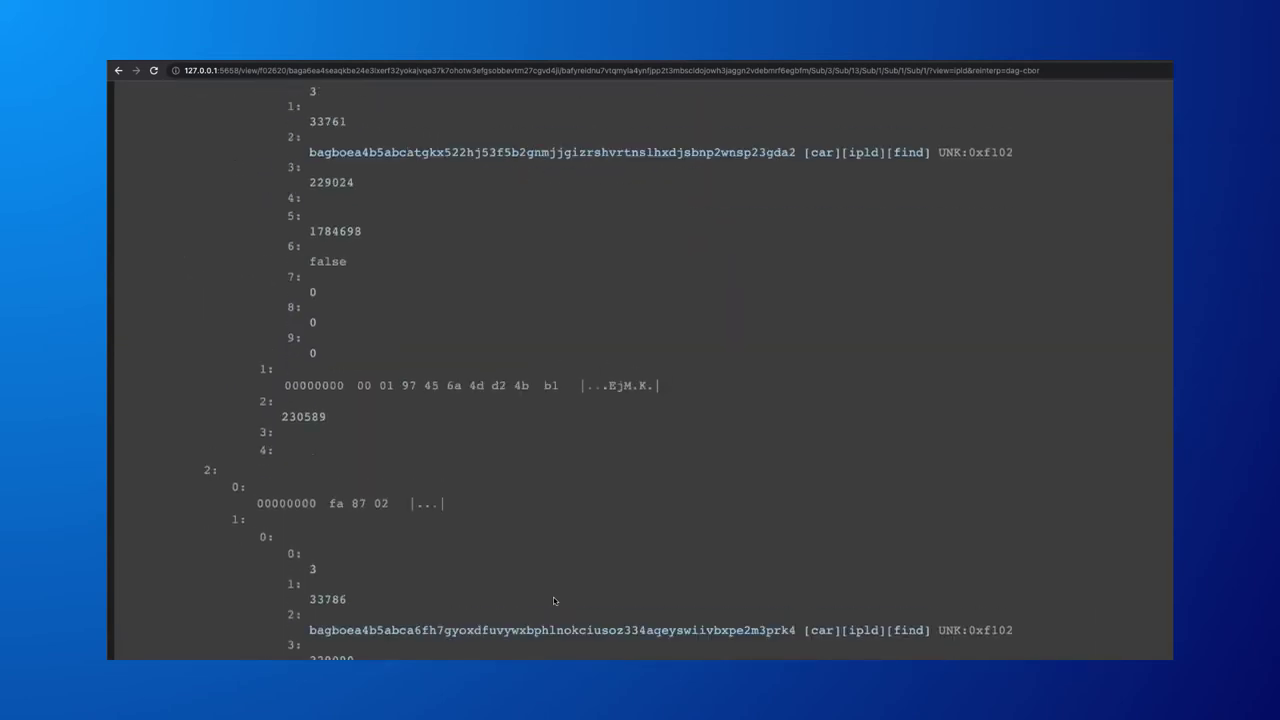
pyautogui.scroll(-10, 553, 597)
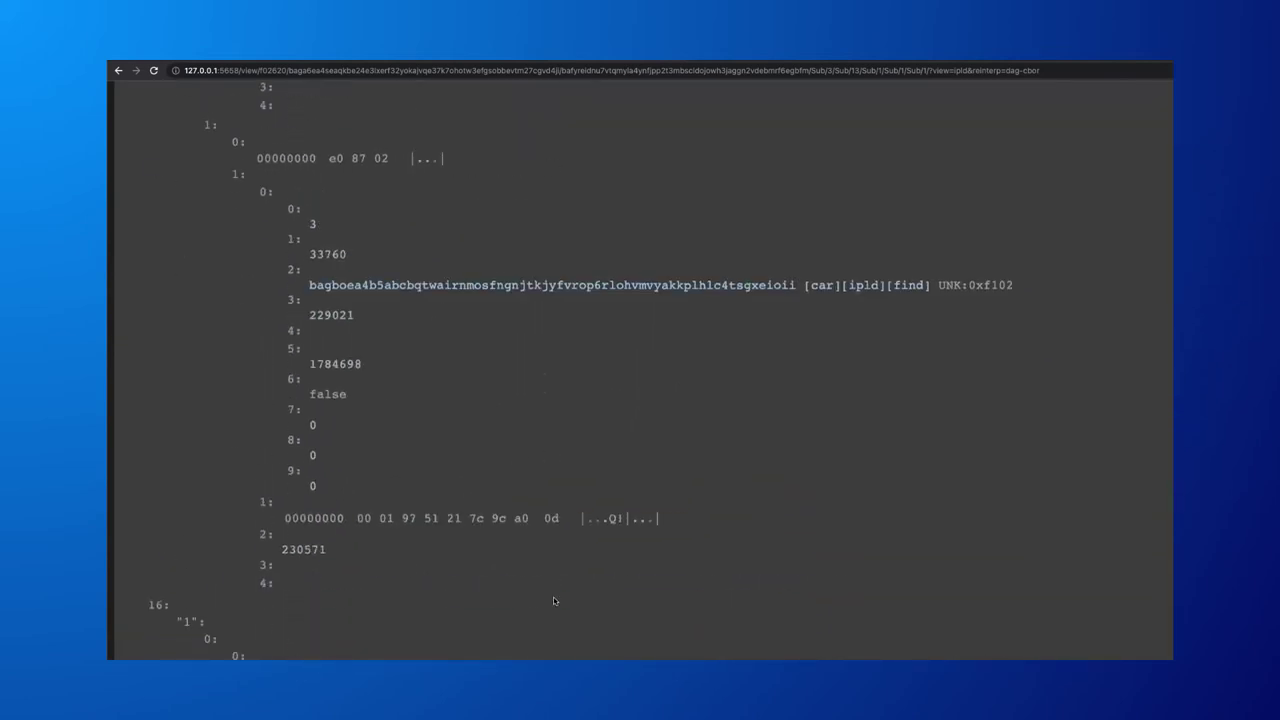
pyautogui.scroll(-5, 553, 597)
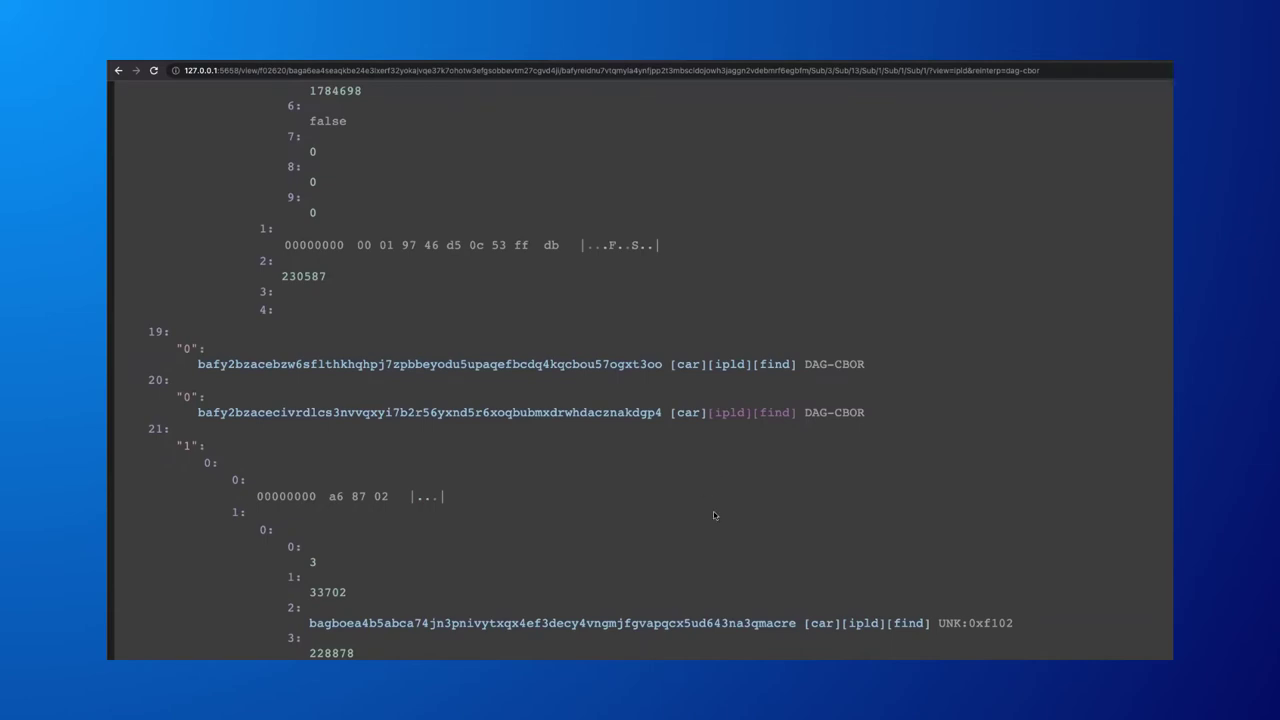
pyautogui.scroll(2, 707, 622)
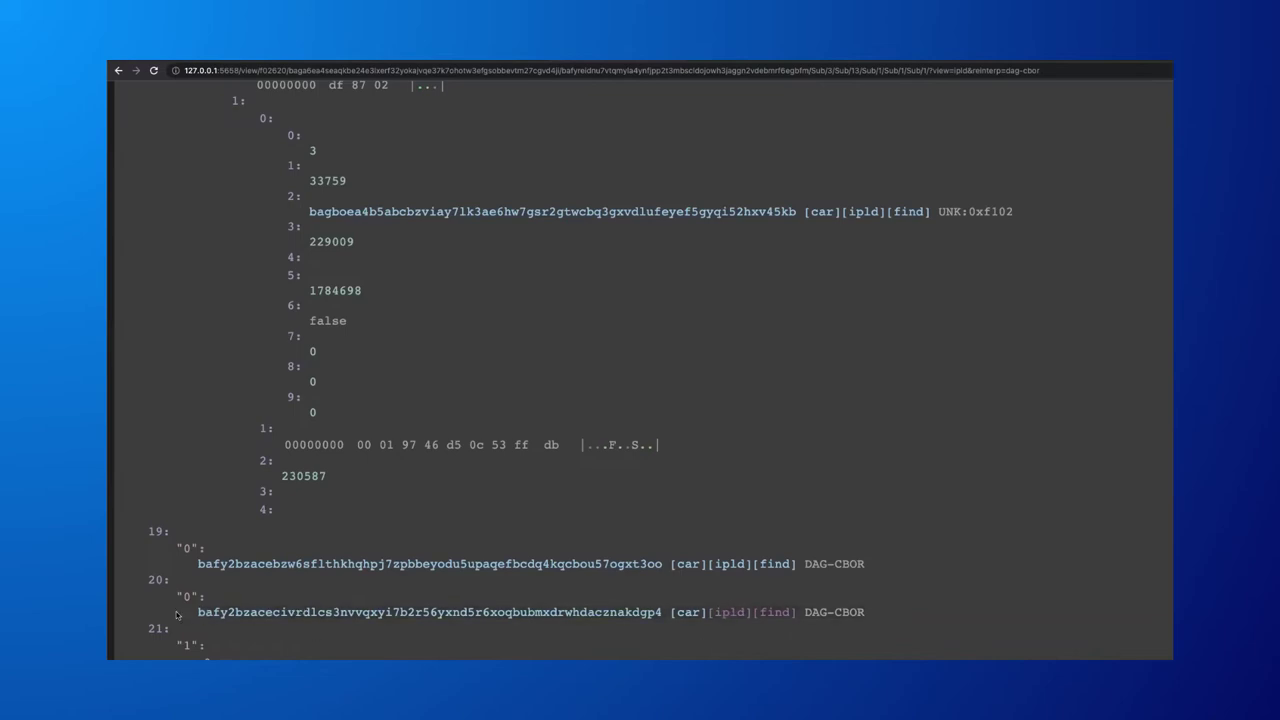
pyautogui.moveTo(176, 614); pyautogui.dragTo(857, 612)
pyautogui.click(888, 616)
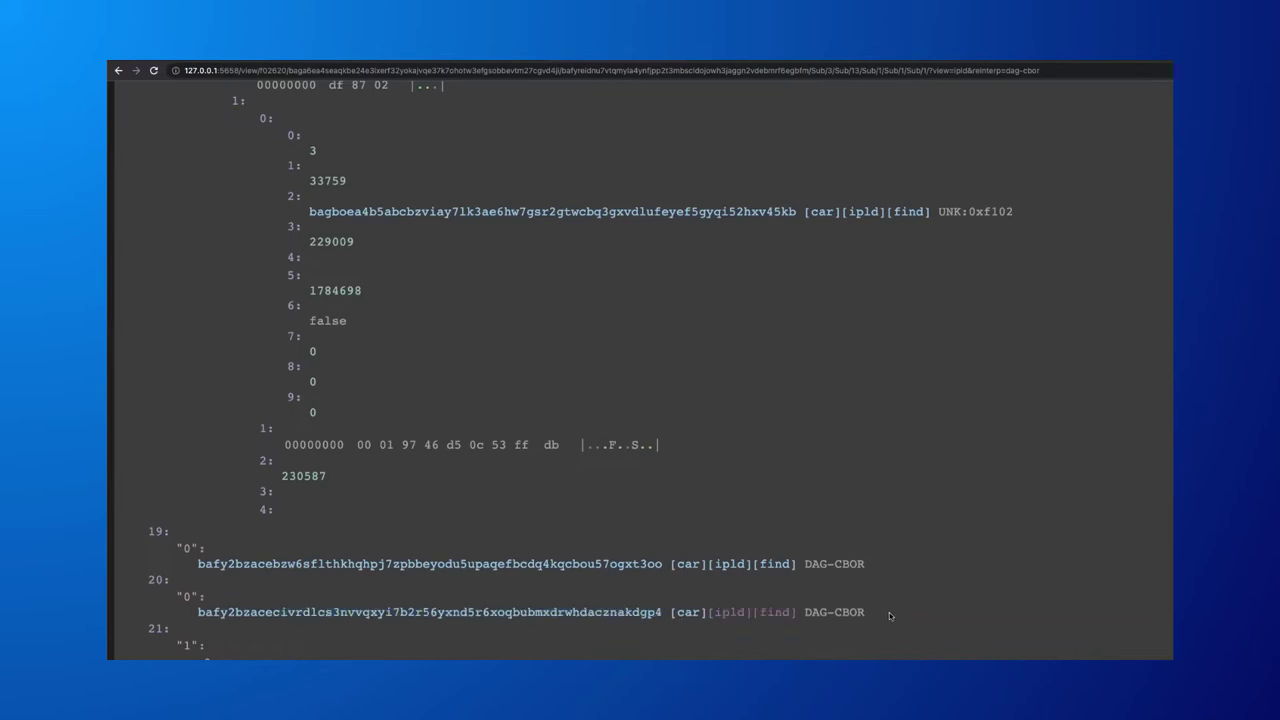
# - After entry 20's IPLD view errors, find its providers: miner f02620 with deal 4688283
pyautogui.click(728, 614)
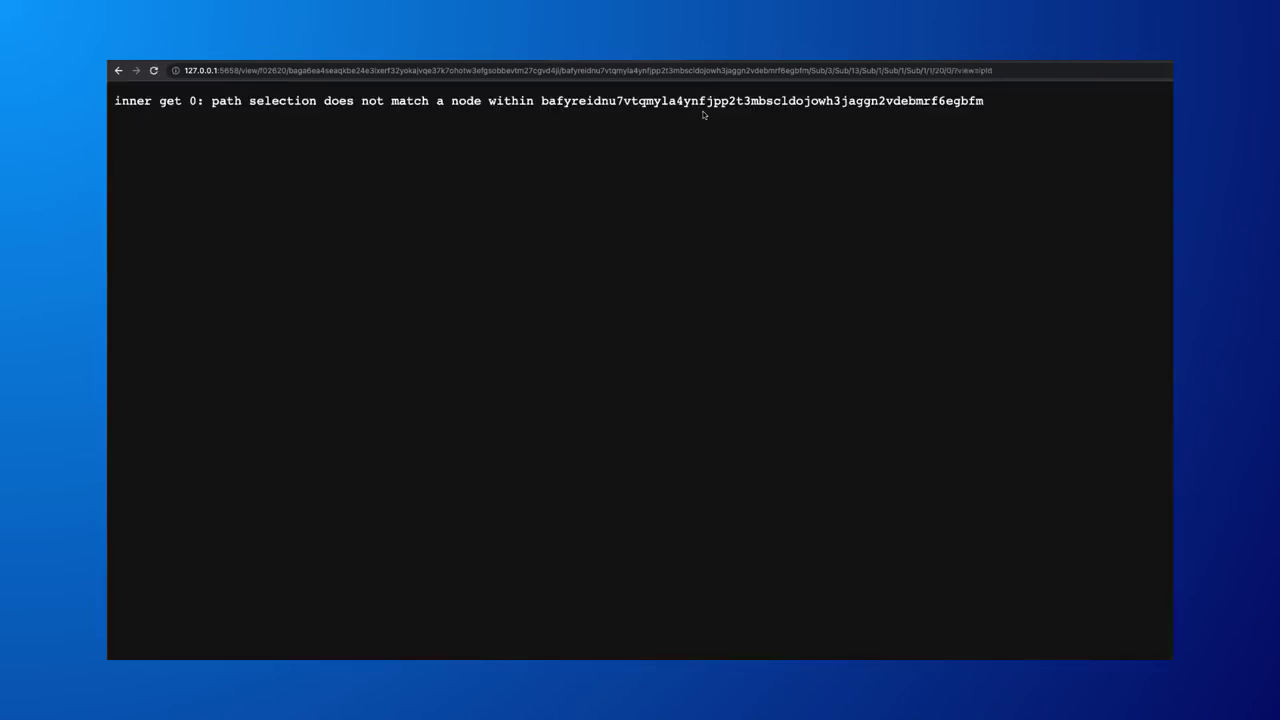
pyautogui.hotkey('alt', 'Left')
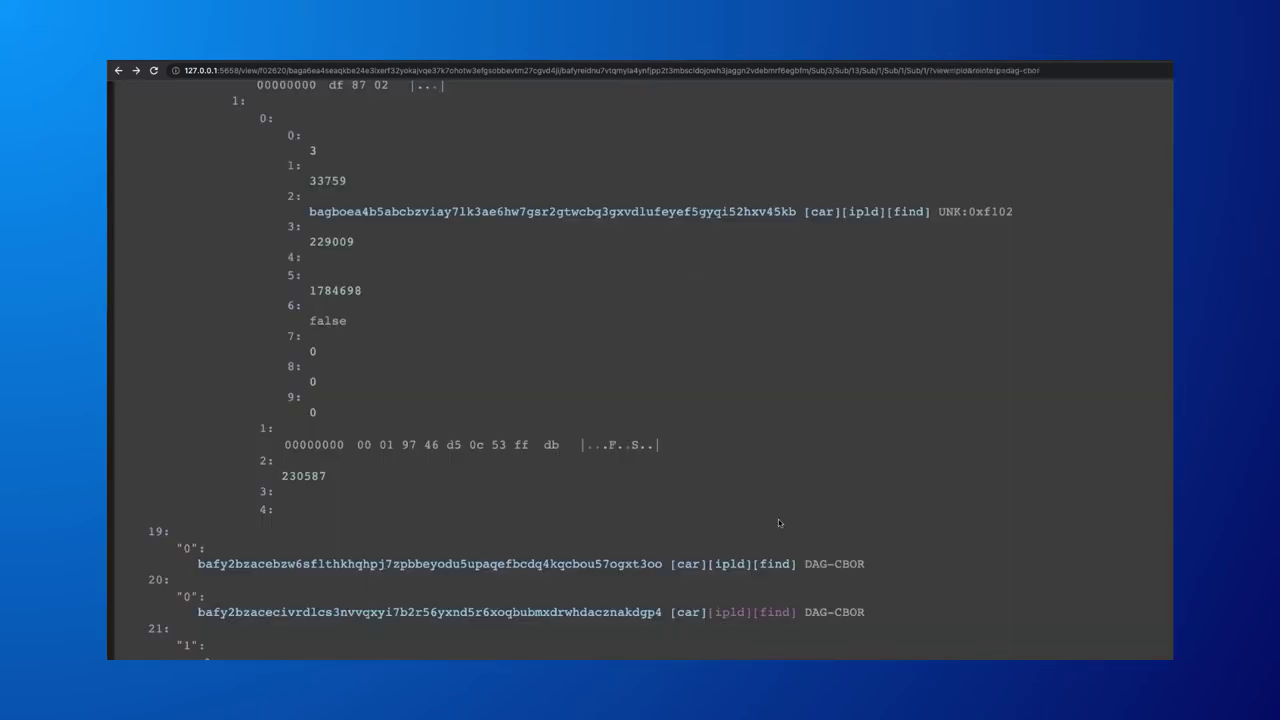
pyautogui.click(777, 612)
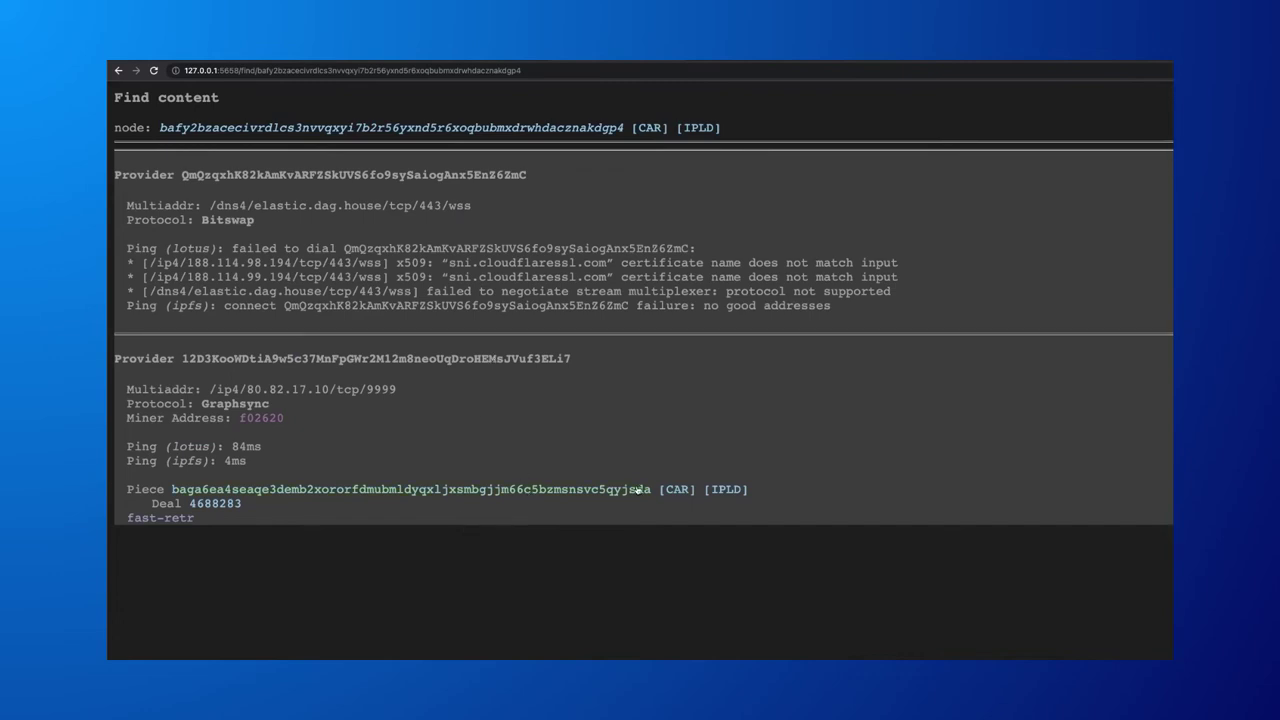
pyautogui.click(720, 494)
pyautogui.scroll(-5, 727, 580)
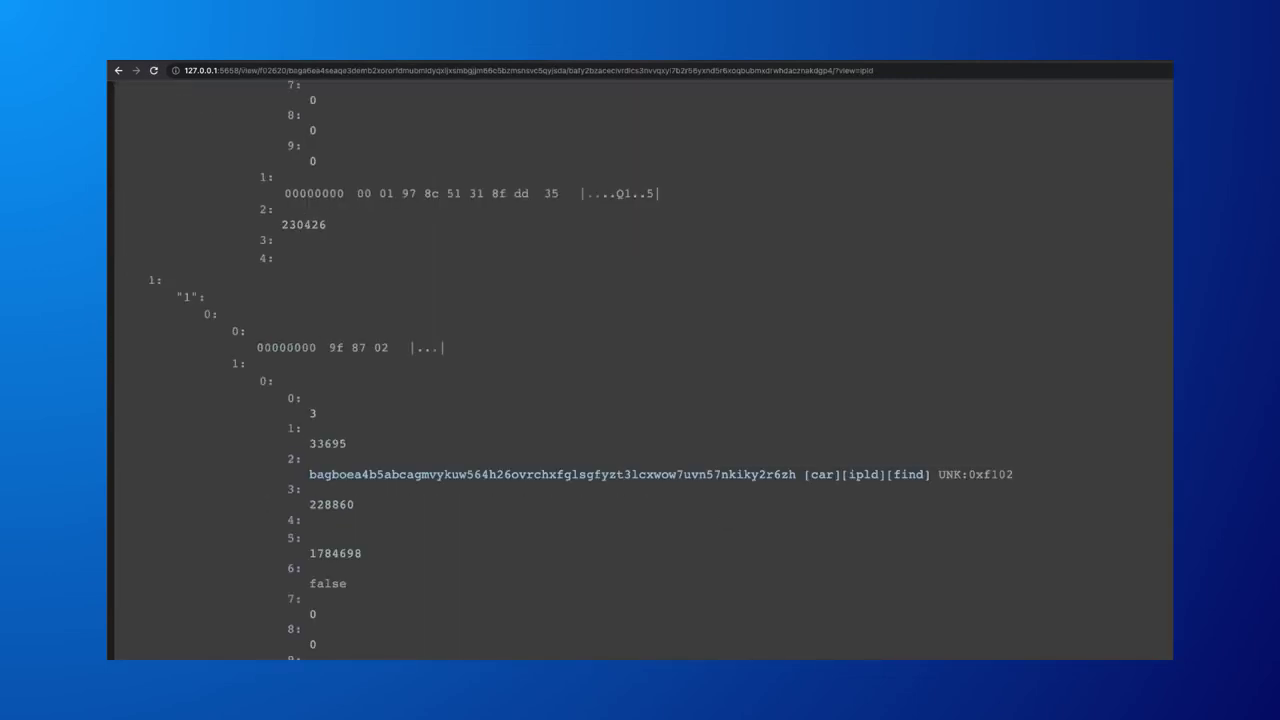
pyautogui.scroll(-5, 640, 370)
pyautogui.scroll(10, 640, 370)
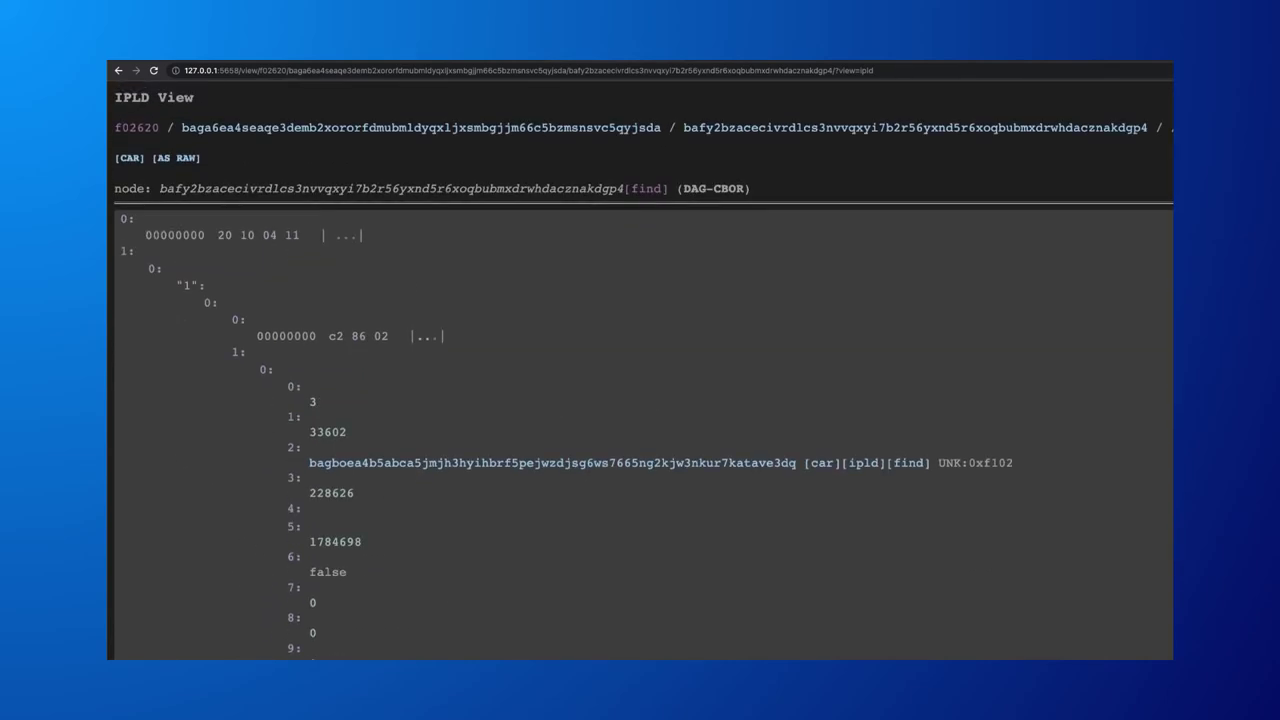
pyautogui.moveTo(340, 655); pyautogui.dragTo(407, 316)
pyautogui.click(407, 316)
pyautogui.scroll(-10, 640, 430)
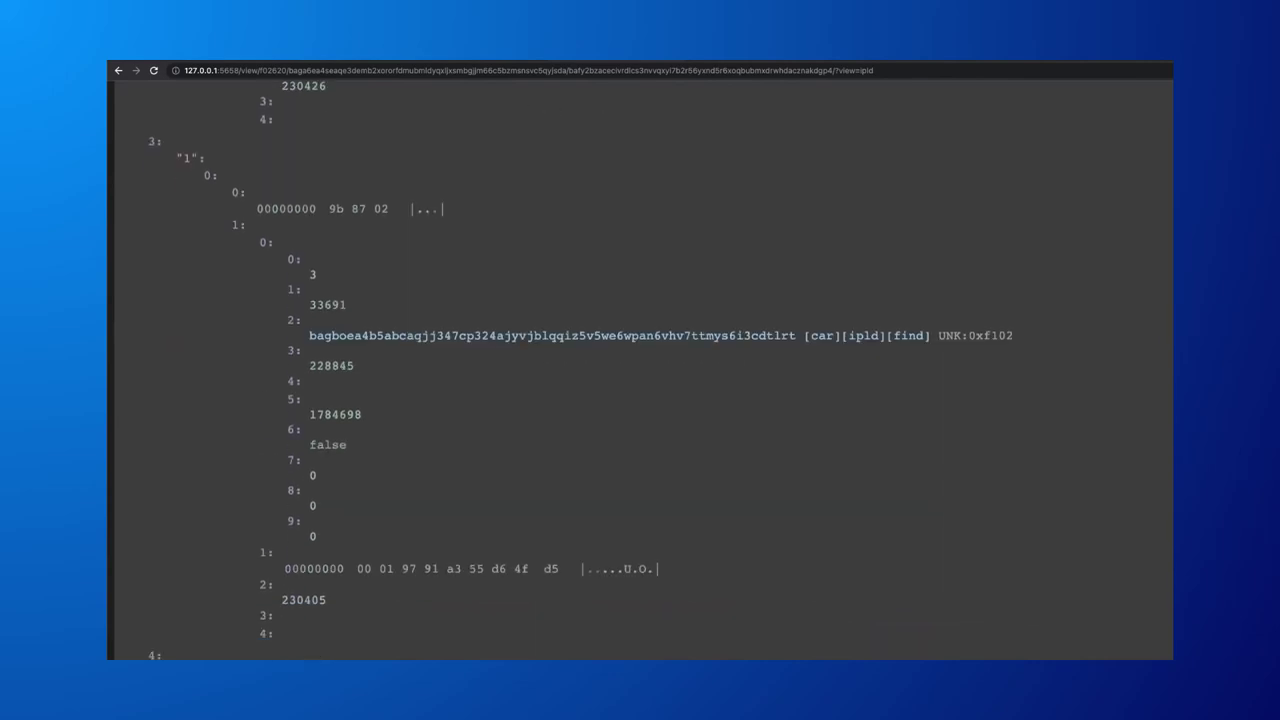
pyautogui.scroll(10, 640, 400)
pyautogui.click(655, 180)
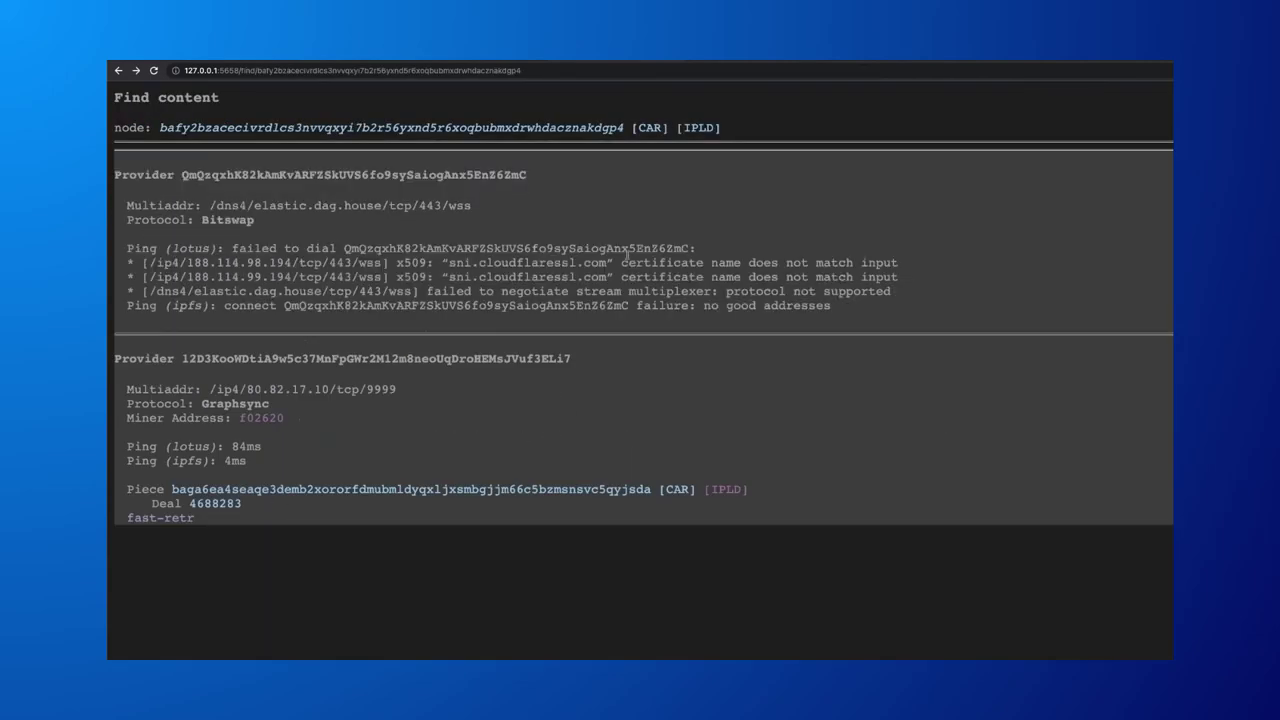
pyautogui.click(589, 134)
pyautogui.moveTo(115, 98); pyautogui.dragTo(209, 100)
pyautogui.click(210, 100)
pyautogui.tripleClick(734, 259)
pyautogui.click(618, 387)
pyautogui.tripleClick(603, 456)
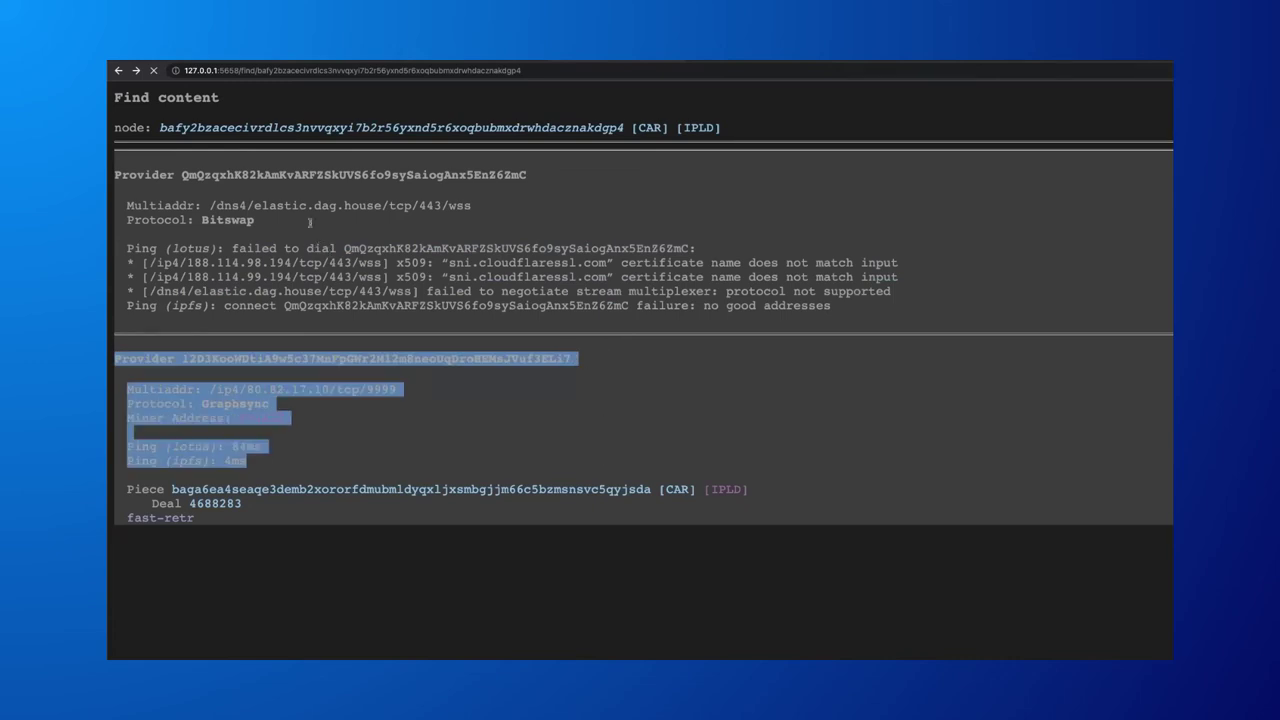
pyautogui.doubleClick(350, 203)
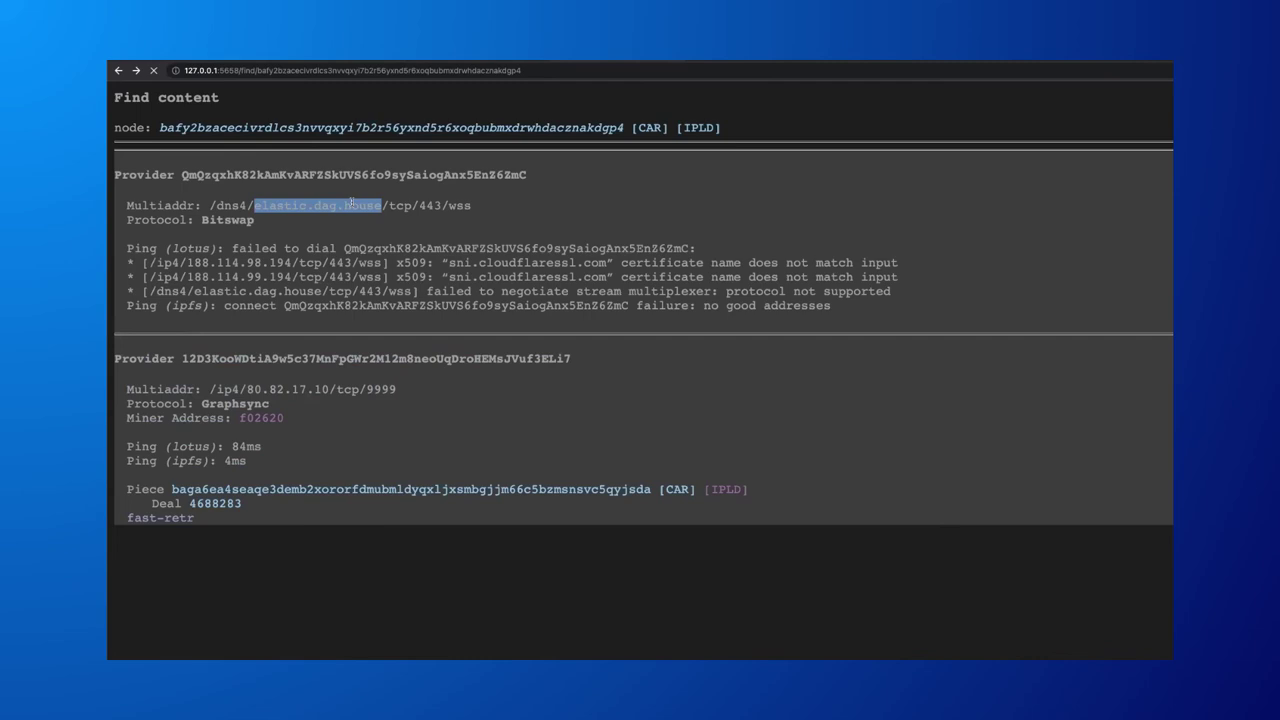
pyautogui.click(351, 204)
pyautogui.doubleClick(353, 205)
pyautogui.click(353, 205)
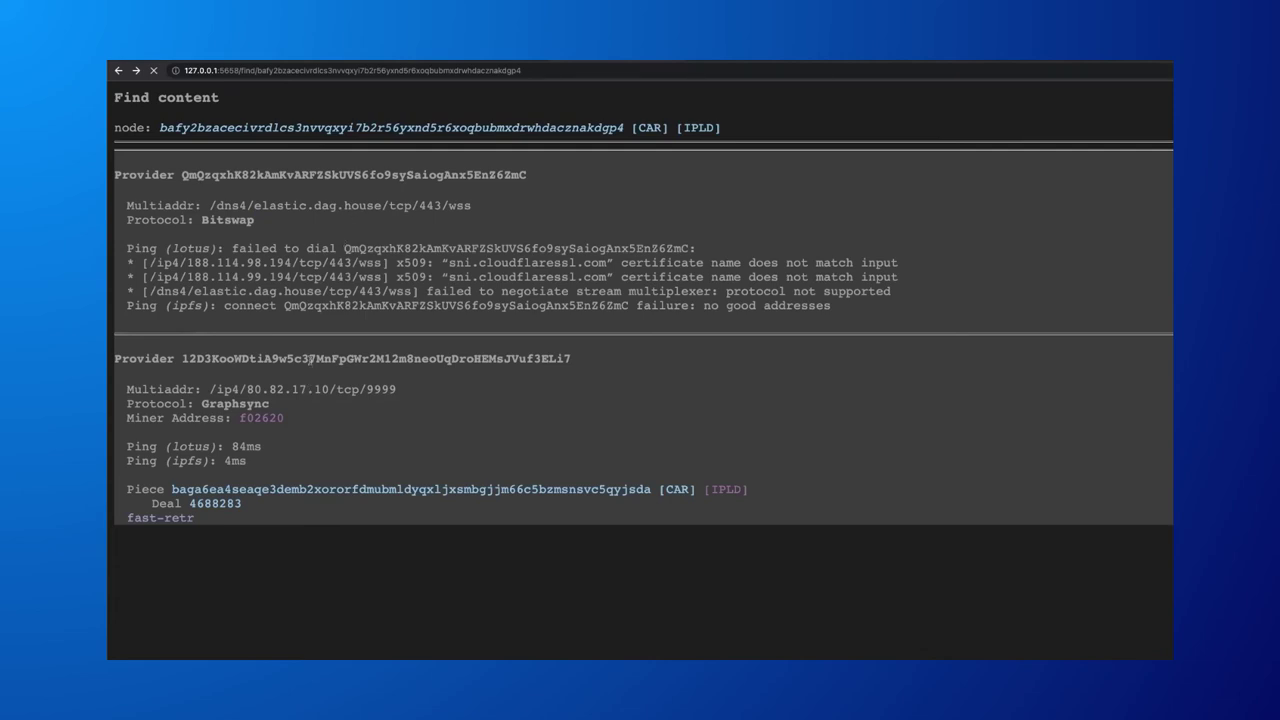
pyautogui.moveTo(310, 358); pyautogui.dragTo(347, 525)
pyautogui.click(347, 525)
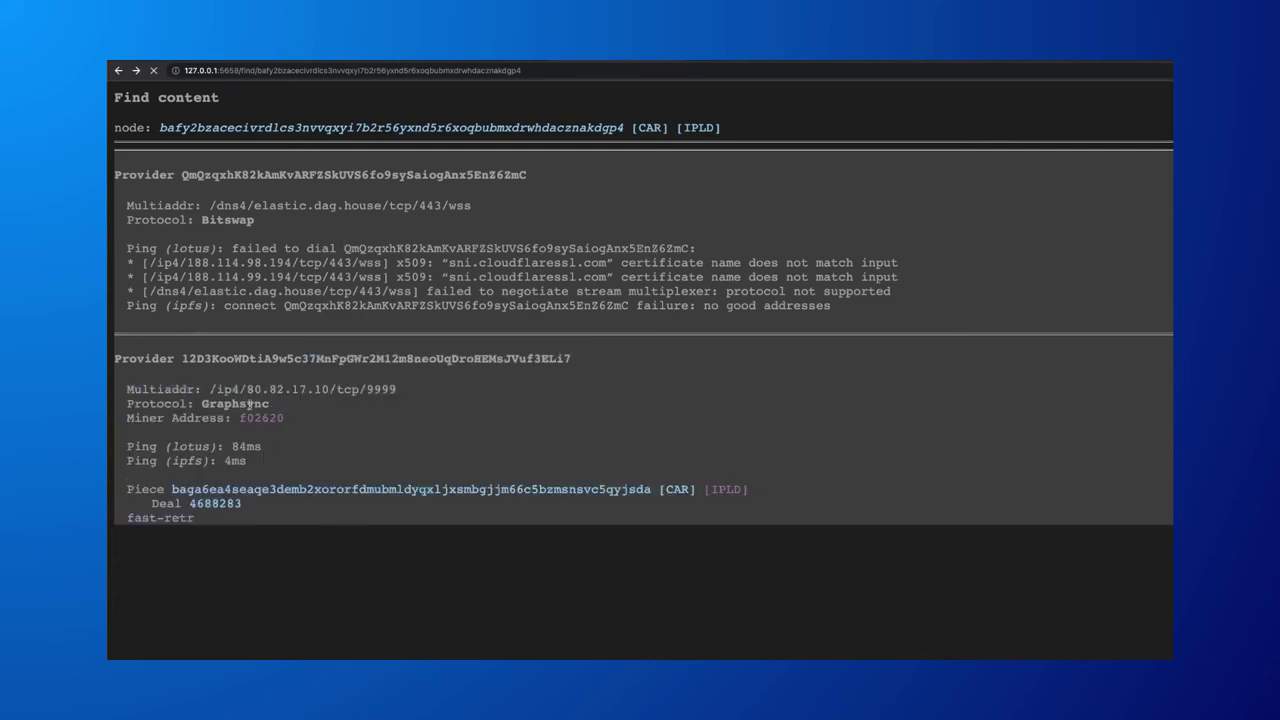
pyautogui.doubleClick(215, 219)
pyautogui.click(431, 173)
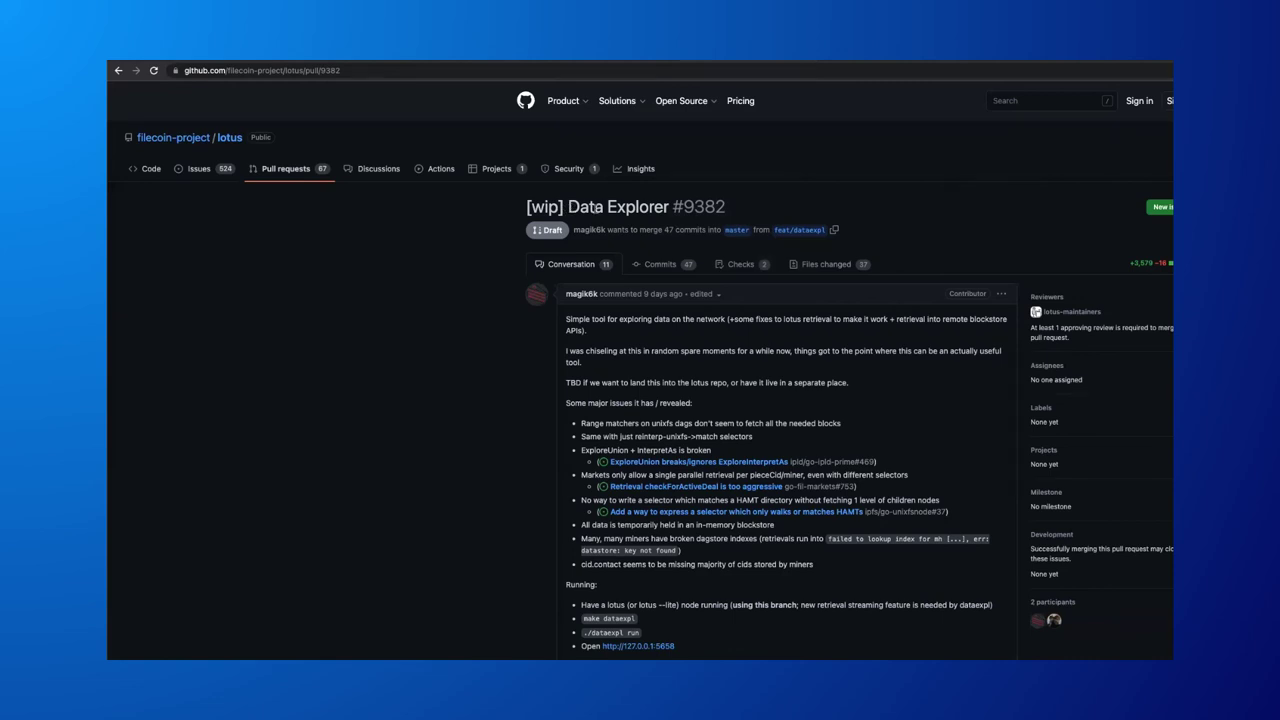
pyautogui.moveTo(568, 207); pyautogui.dragTo(668, 206)
pyautogui.moveTo(684, 206); pyautogui.dragTo(736, 207)
pyautogui.click(766, 430)
pyautogui.scroll(-5, 765, 472)
pyautogui.scroll(-5, 765, 472)
pyautogui.scroll(15, 763, 469)
pyautogui.moveTo(587, 605); pyautogui.dragTo(684, 630)
pyautogui.click(686, 629)
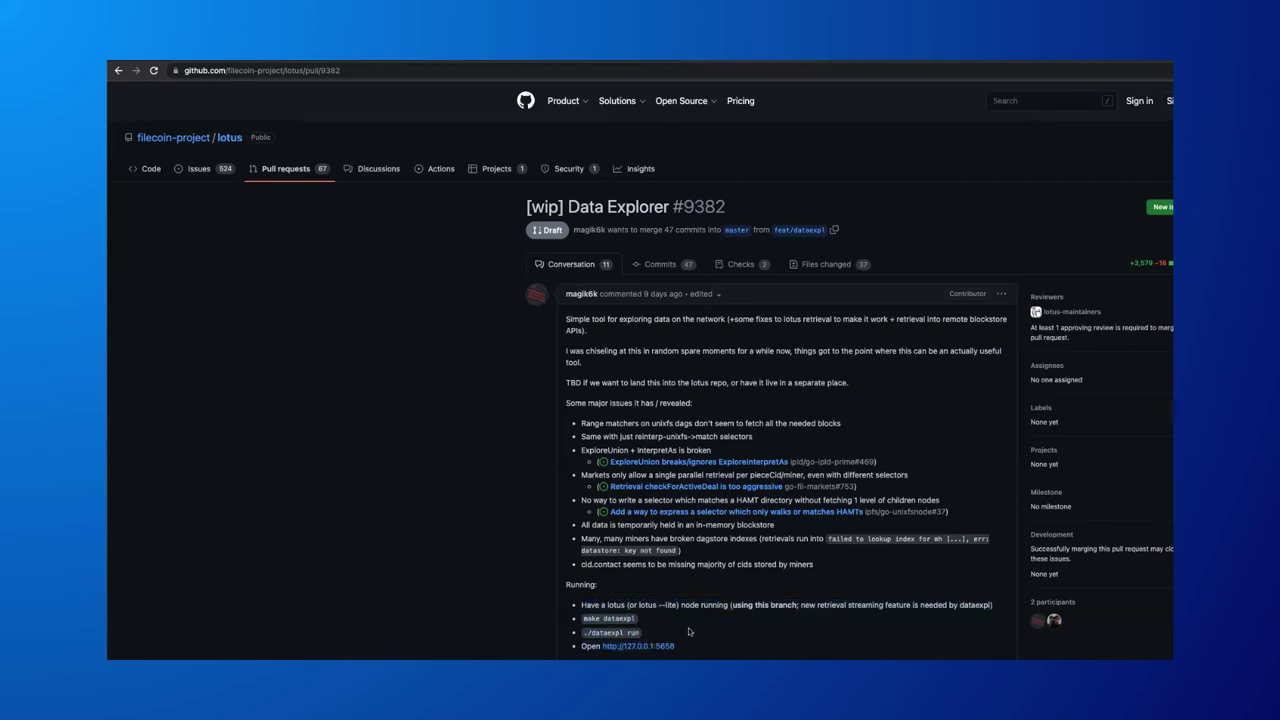